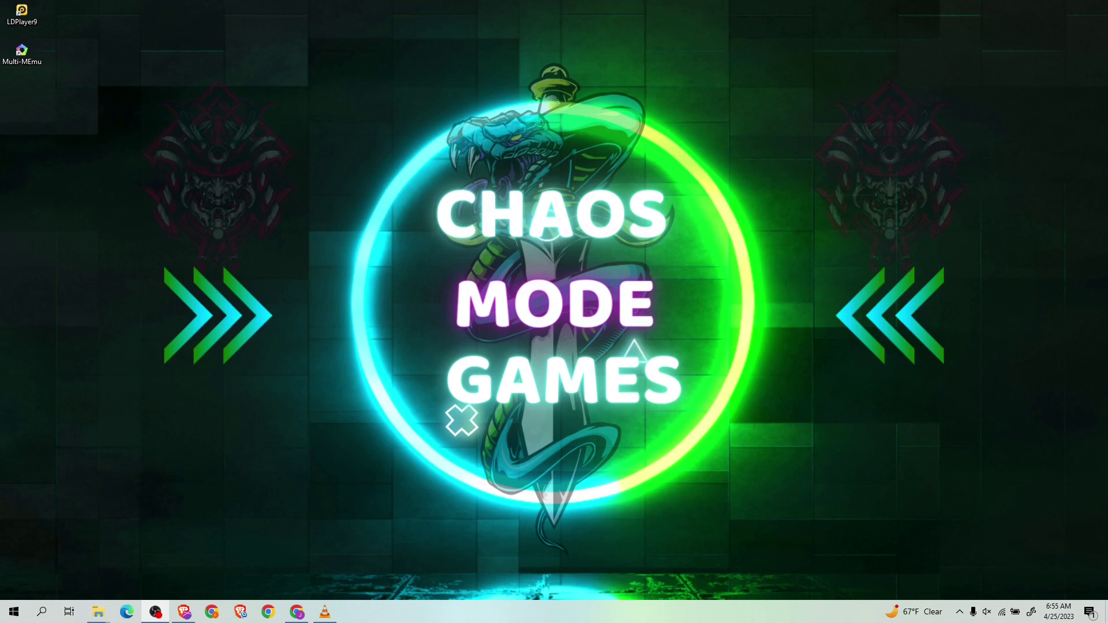
# View the Marvel Strike Force offer's full level rewards list on the Swagbucks games page
pyautogui.click(297, 612)
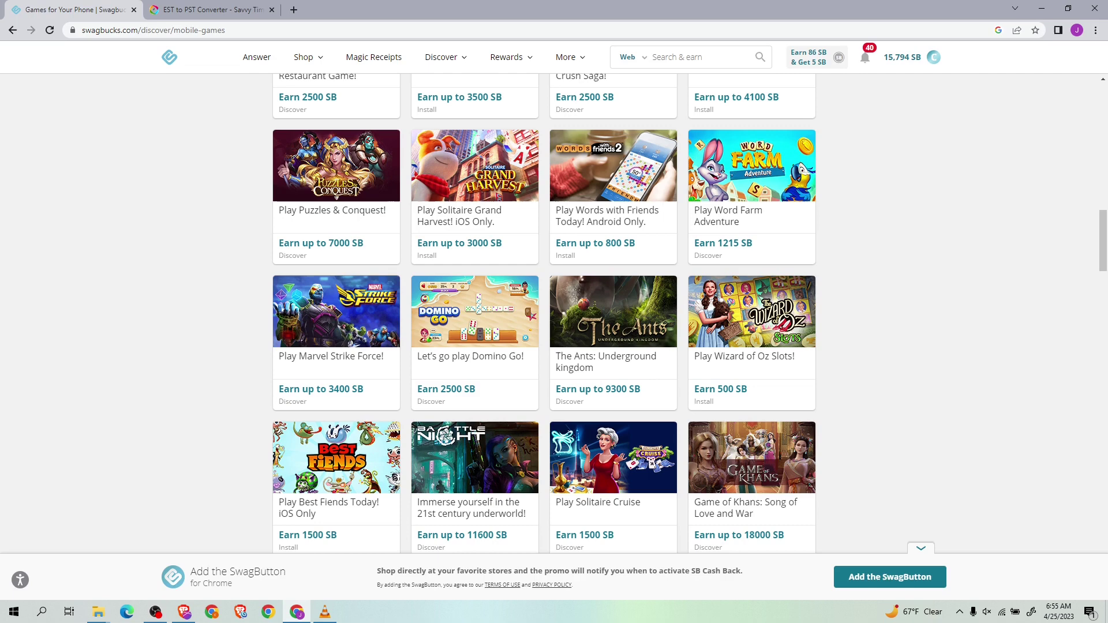
pyautogui.click(336, 320)
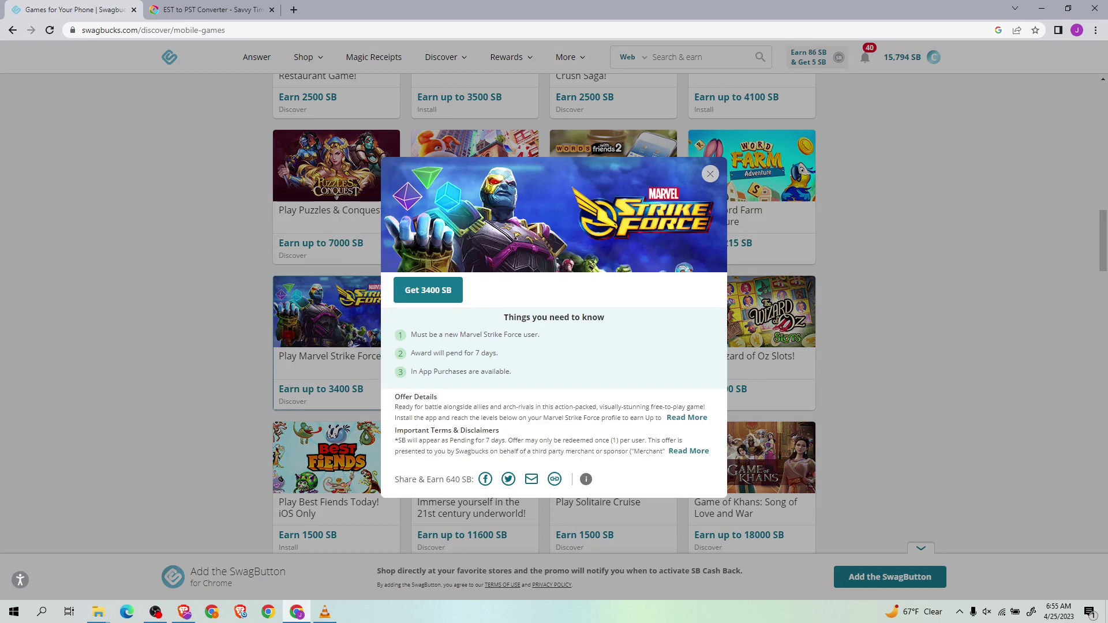
pyautogui.click(687, 418)
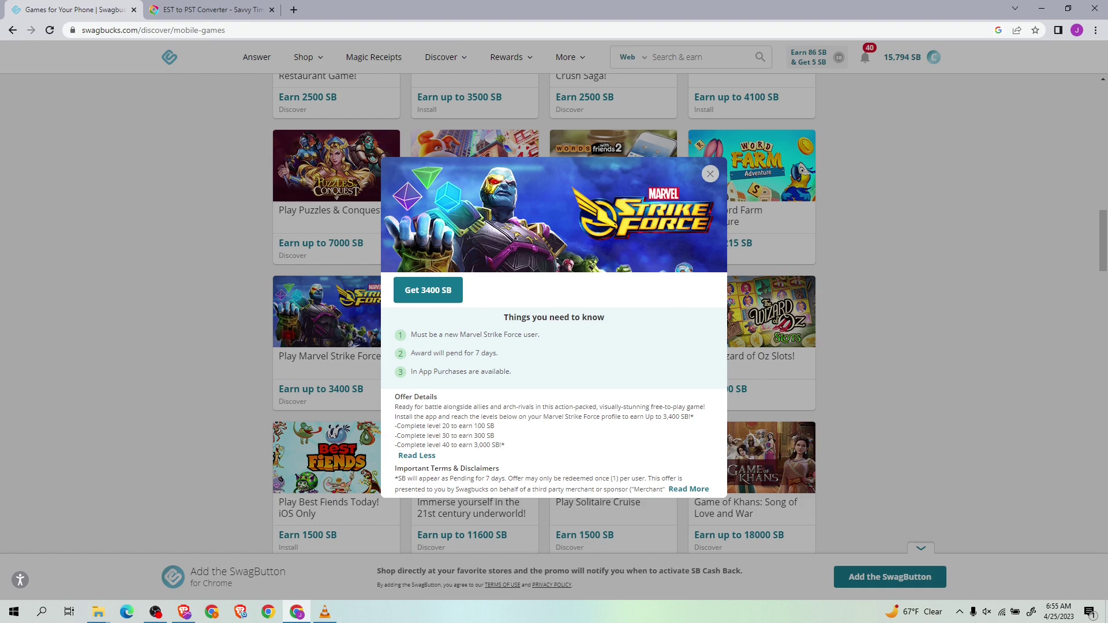
# Close the offer and bring up the account menu from the avatar
pyautogui.click(711, 173)
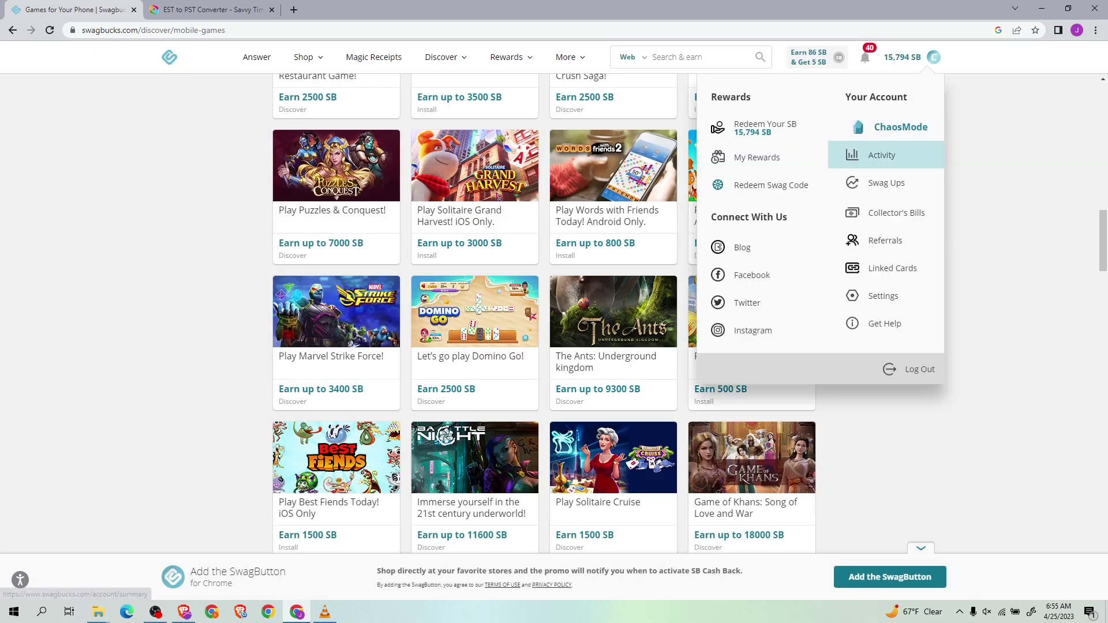
pyautogui.click(906, 57)
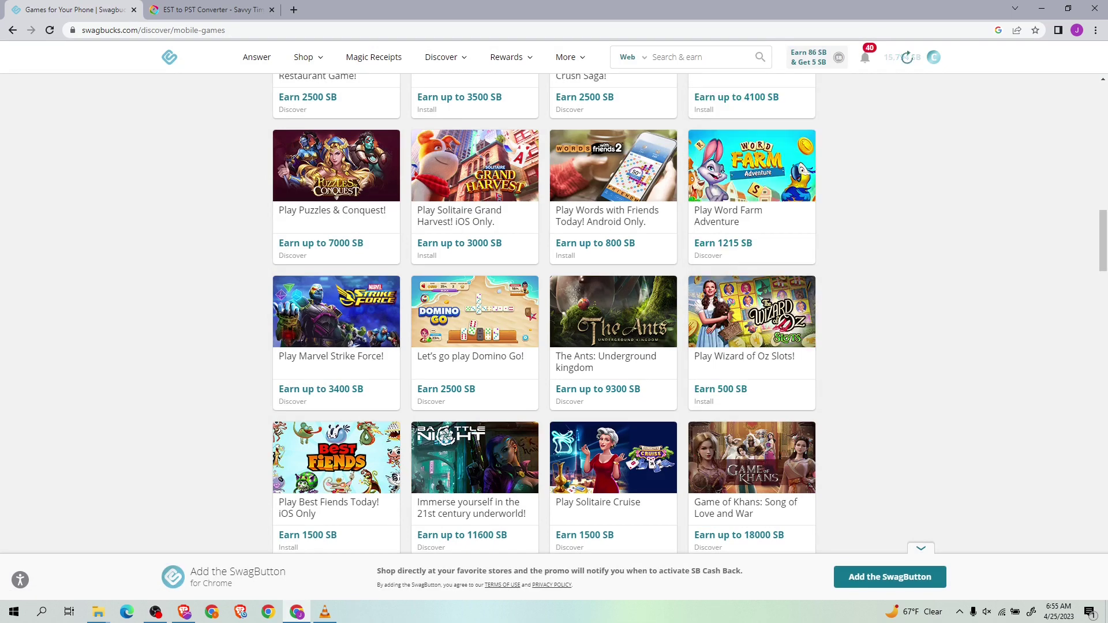
# Show account activity's visited offers for the last 30 days
pyautogui.click(881, 155)
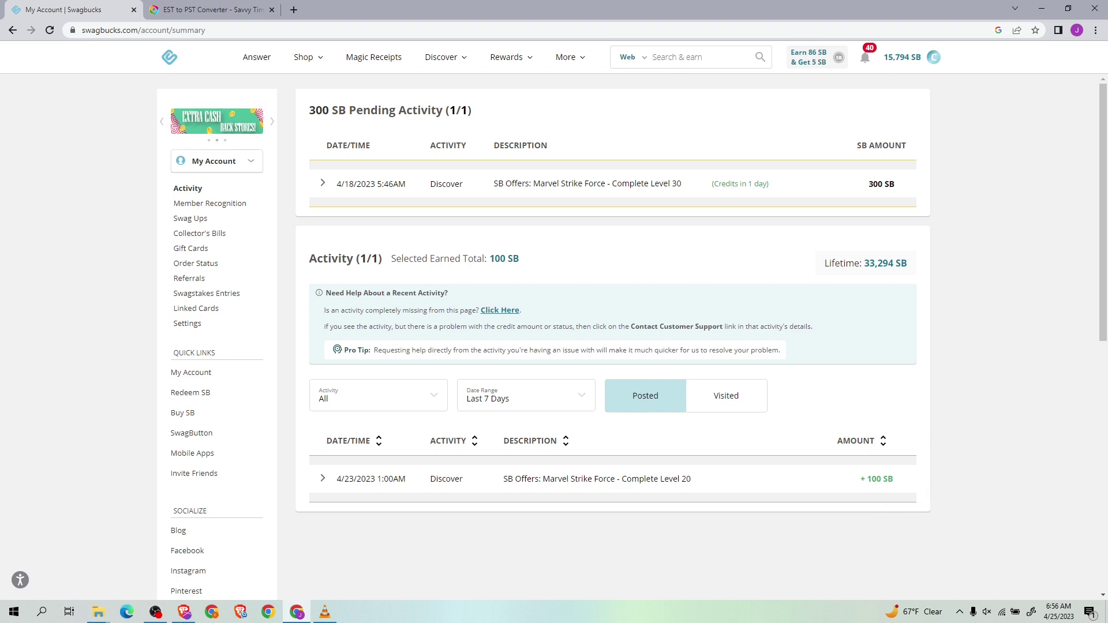
pyautogui.click(725, 396)
pyautogui.click(525, 395)
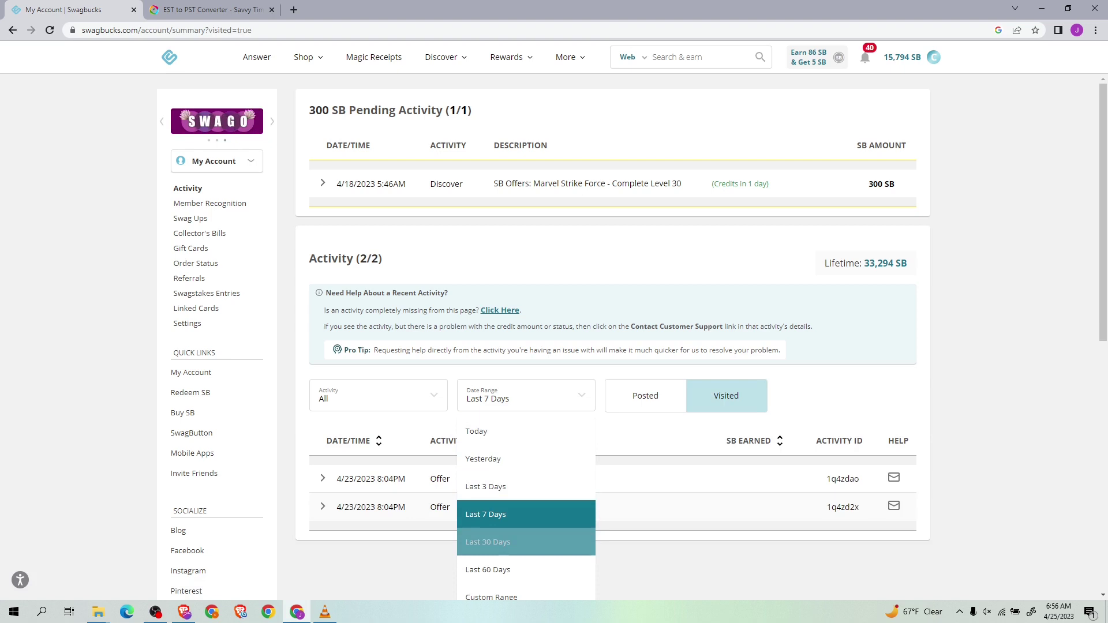
pyautogui.click(525, 542)
pyautogui.scroll(-2, 526, 433)
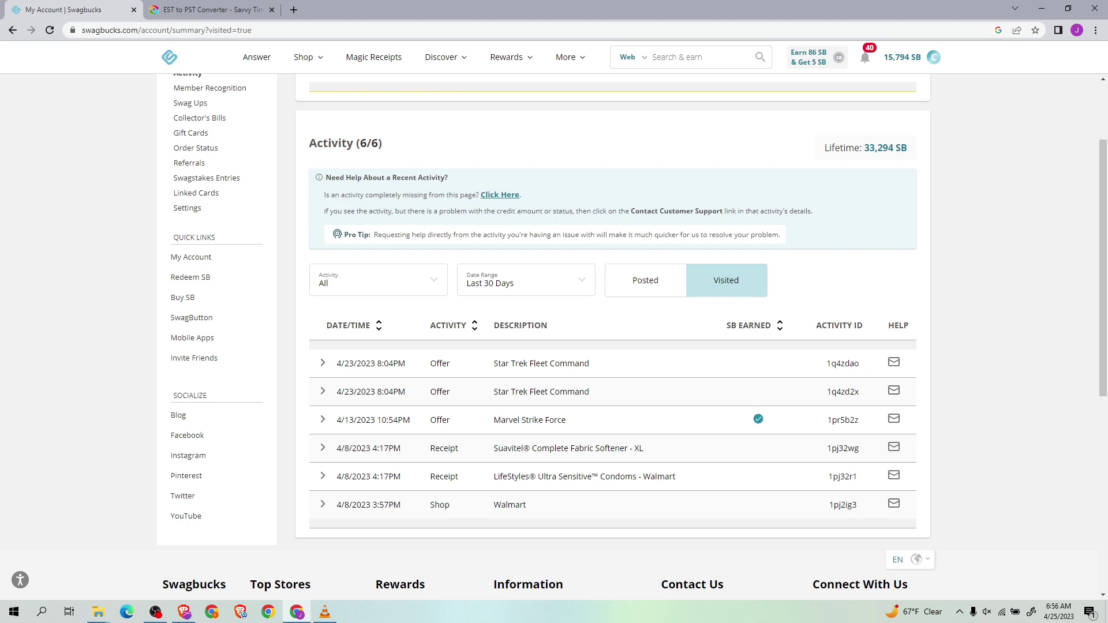
# Expand the Marvel Strike Force and Star Trek Fleet Command rows, noting the 4/13 discovered dates
pyautogui.click(322, 420)
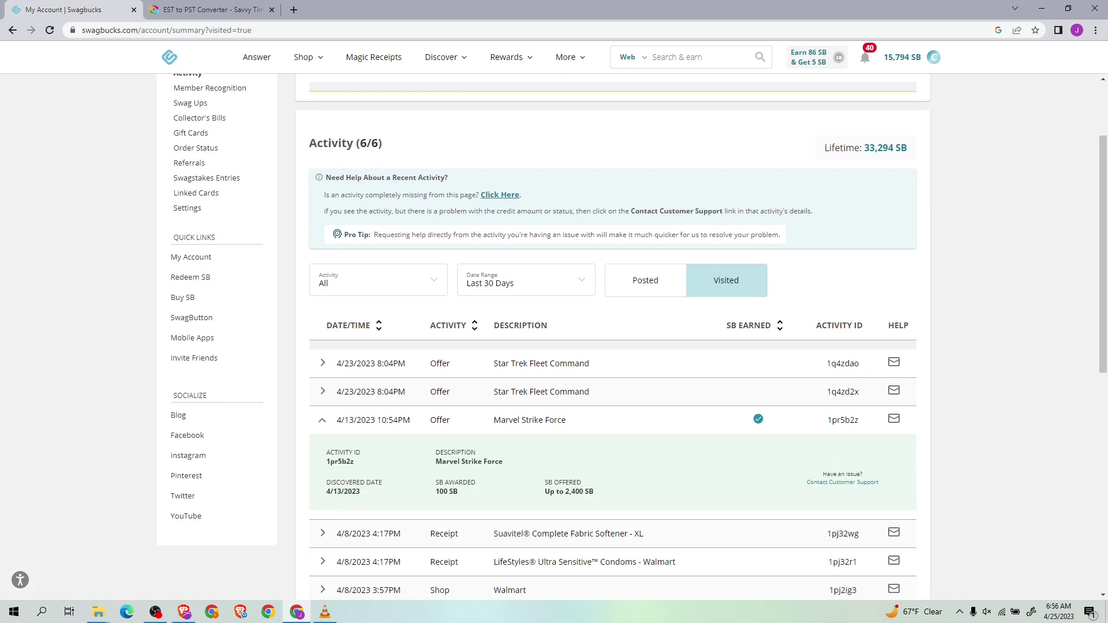
pyautogui.doubleClick(338, 490)
pyautogui.click(322, 449)
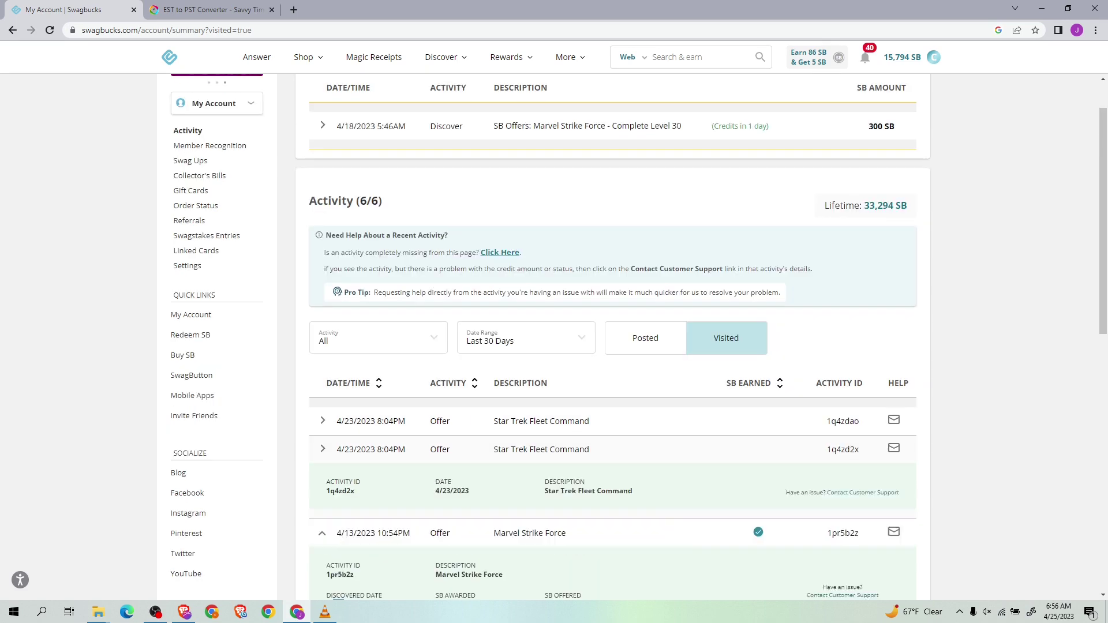
pyautogui.scroll(-3, 555, 346)
pyautogui.doubleClick(335, 519)
pyautogui.scroll(1, 335, 520)
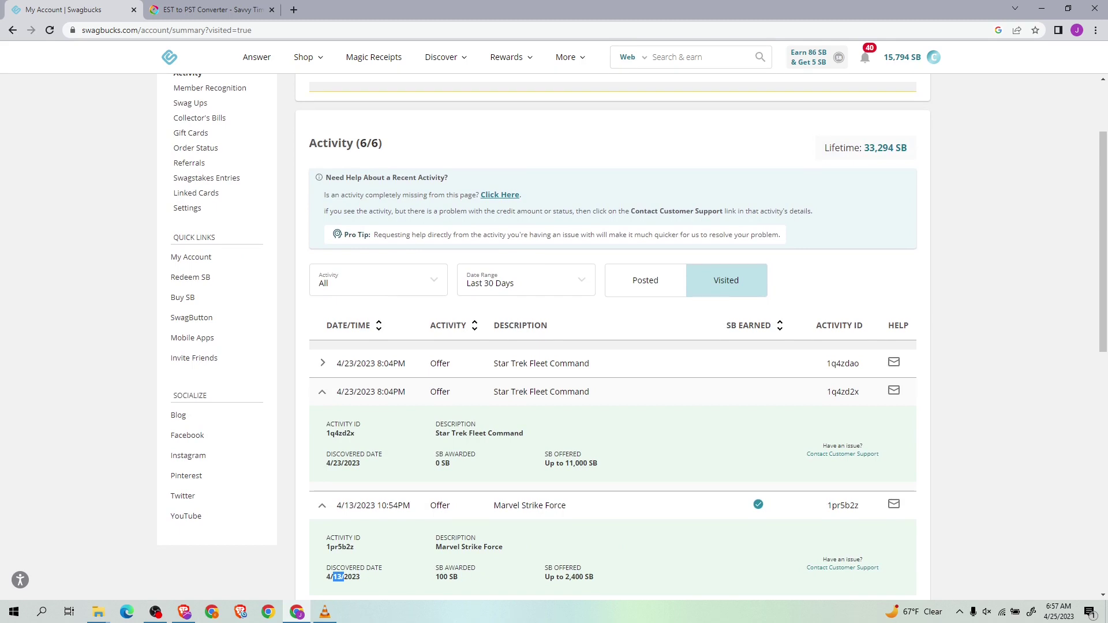
# Back in posted credits, expand the 4/23 Level 20 credit and the pending Level 30 award
pyautogui.click(646, 280)
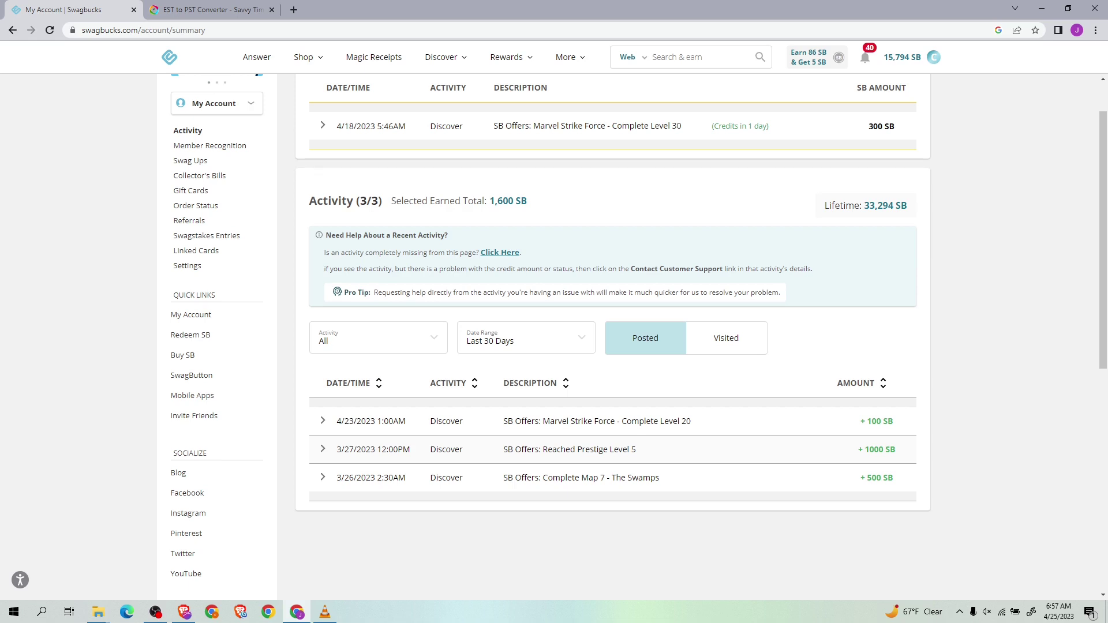
pyautogui.click(322, 421)
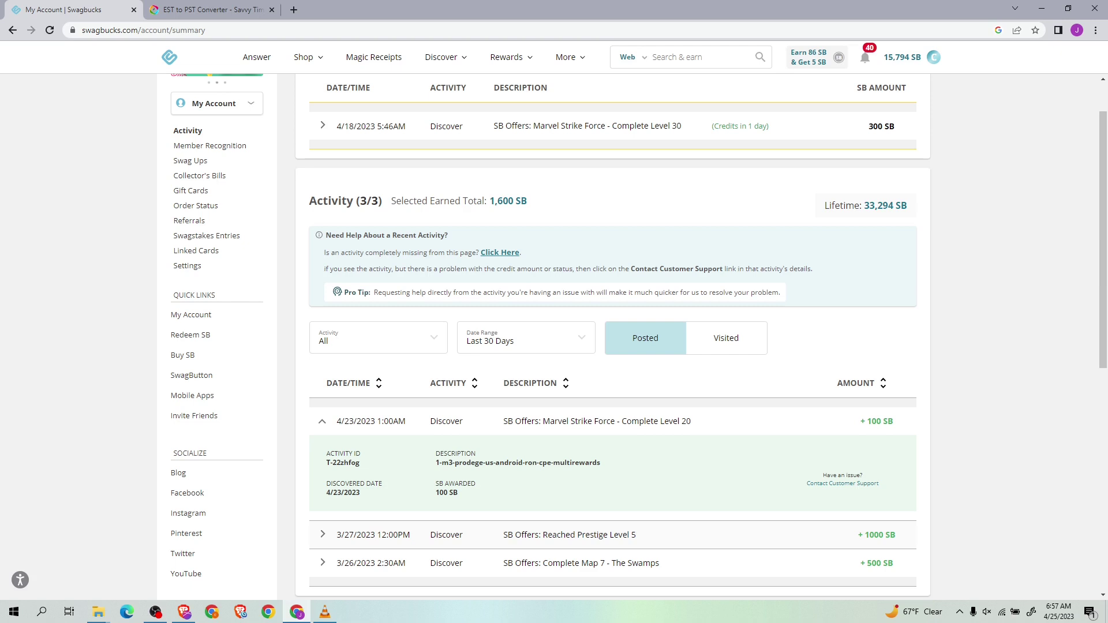
pyautogui.moveTo(864, 421); pyautogui.dragTo(893, 421)
pyautogui.scroll(1, 893, 421)
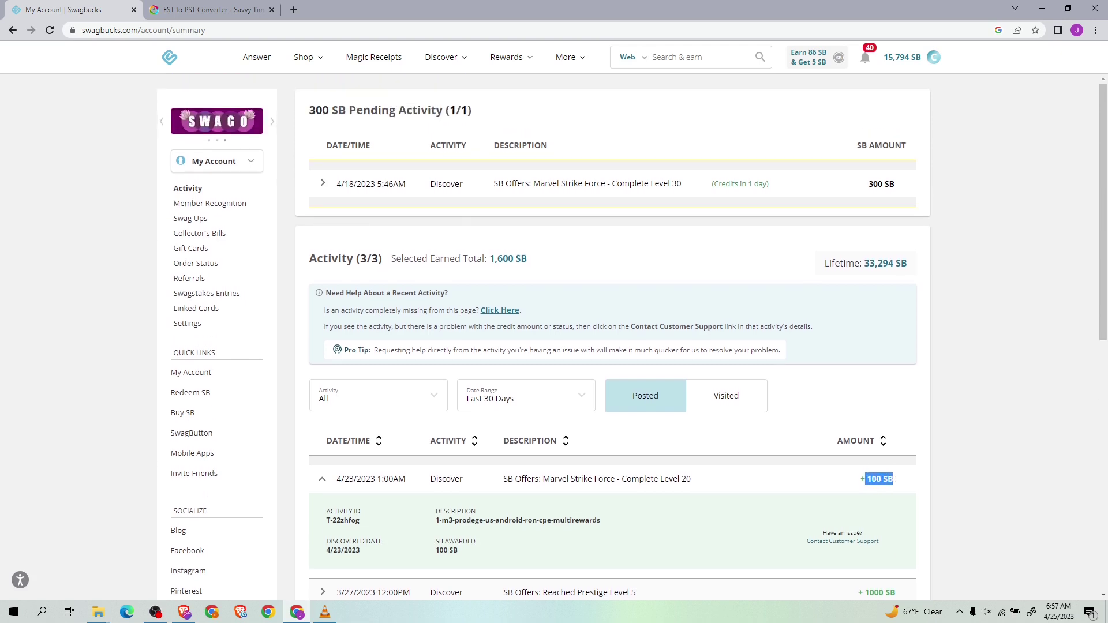
pyautogui.click(322, 184)
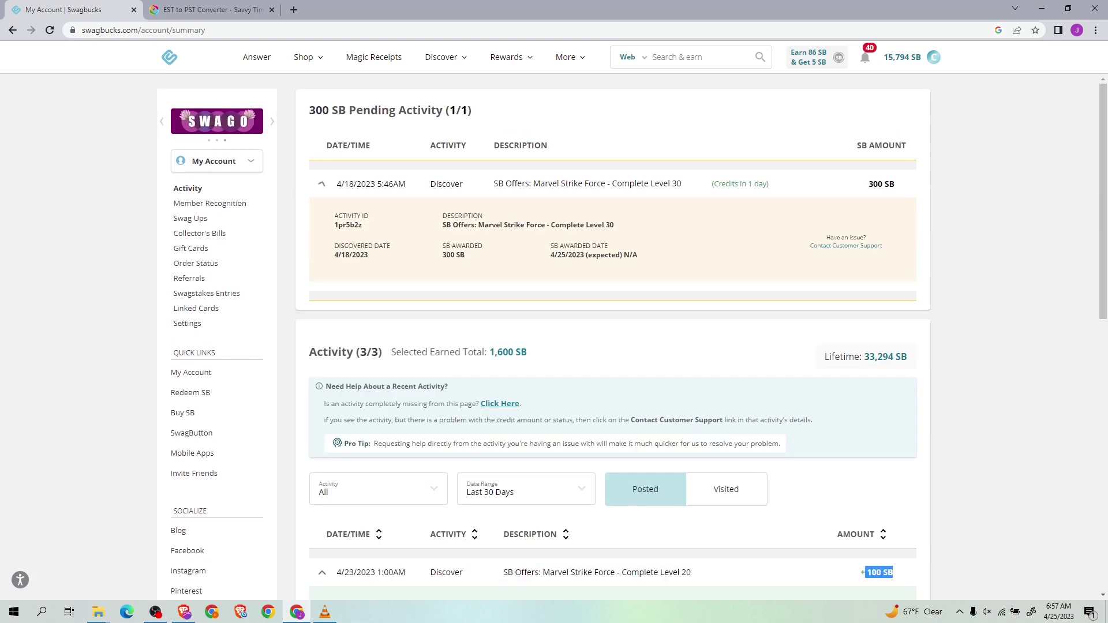
# Highlight the pending 300 SB amount, then minimise the browser to the desktop
pyautogui.moveTo(442, 255); pyautogui.dragTo(465, 254)
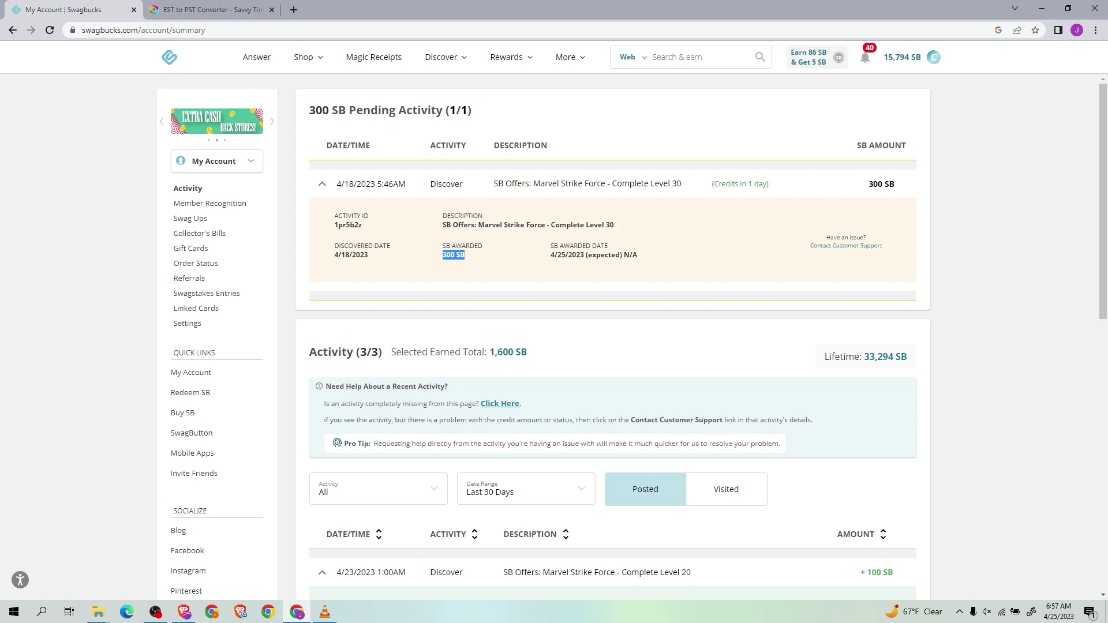
pyautogui.click(349, 255)
pyautogui.click(1041, 8)
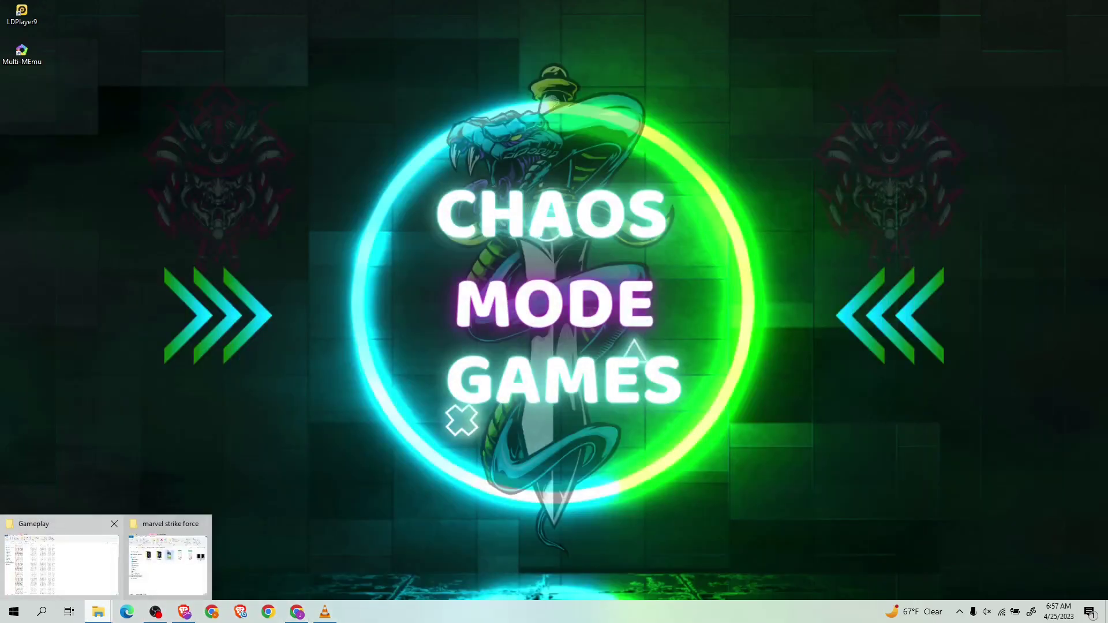
# Restore the Gameplay folder and move between the MarvelStrikeForce96 and 97 recordings
pyautogui.click(59, 554)
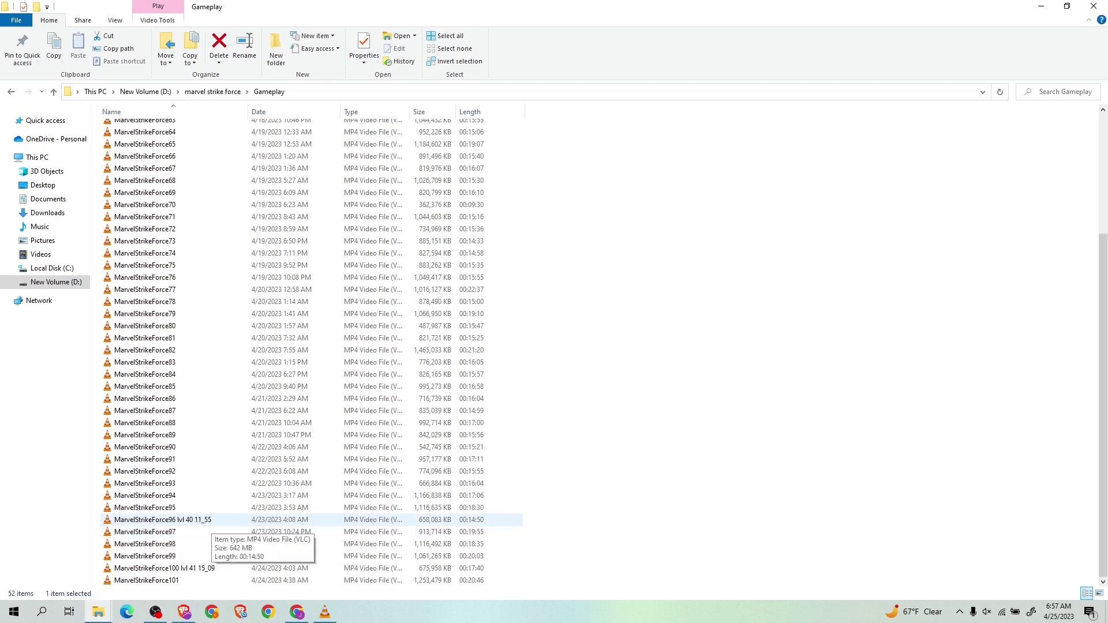
pyautogui.press('Down')
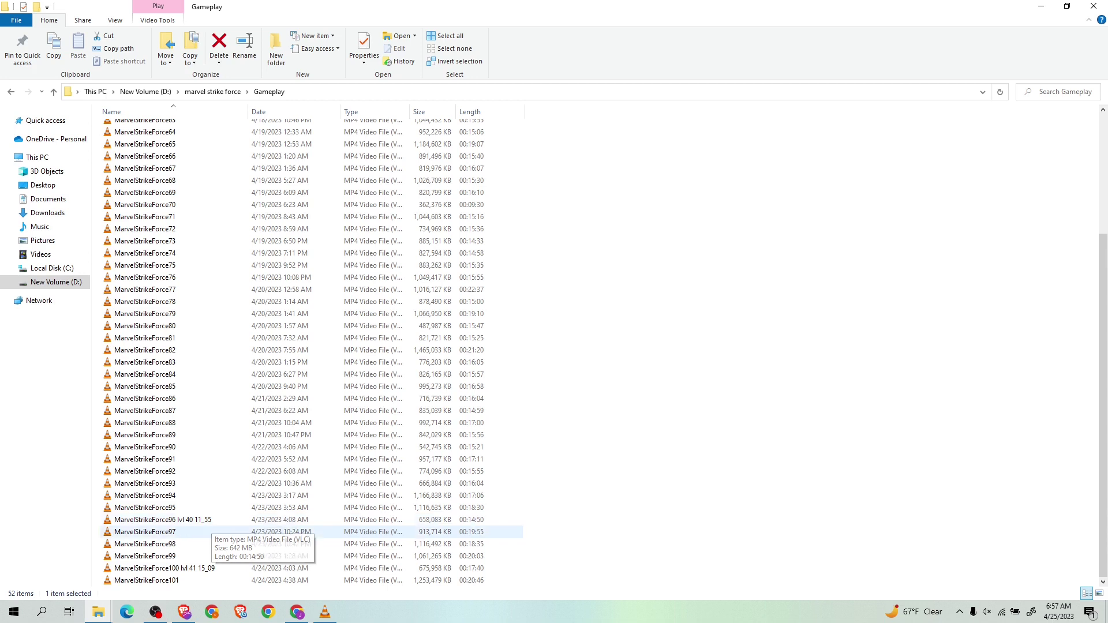
pyautogui.press('Up')
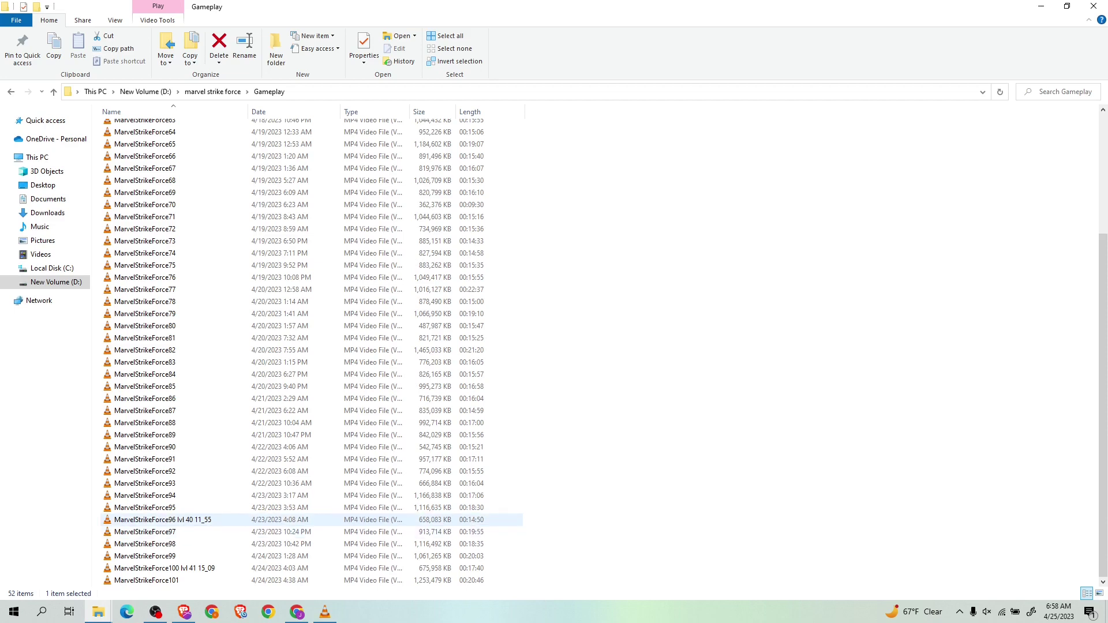
pyautogui.scroll(1, 312, 353)
# Return to Swagbucks, expand the offer's level rewards and full terms, then close it
pyautogui.click(1041, 6)
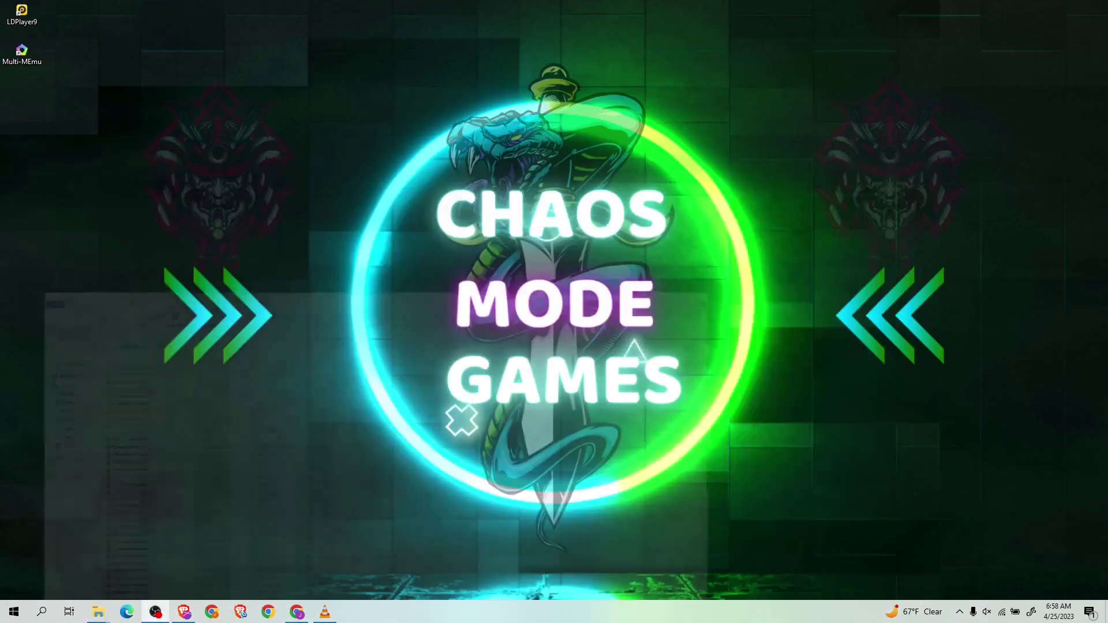
pyautogui.click(297, 613)
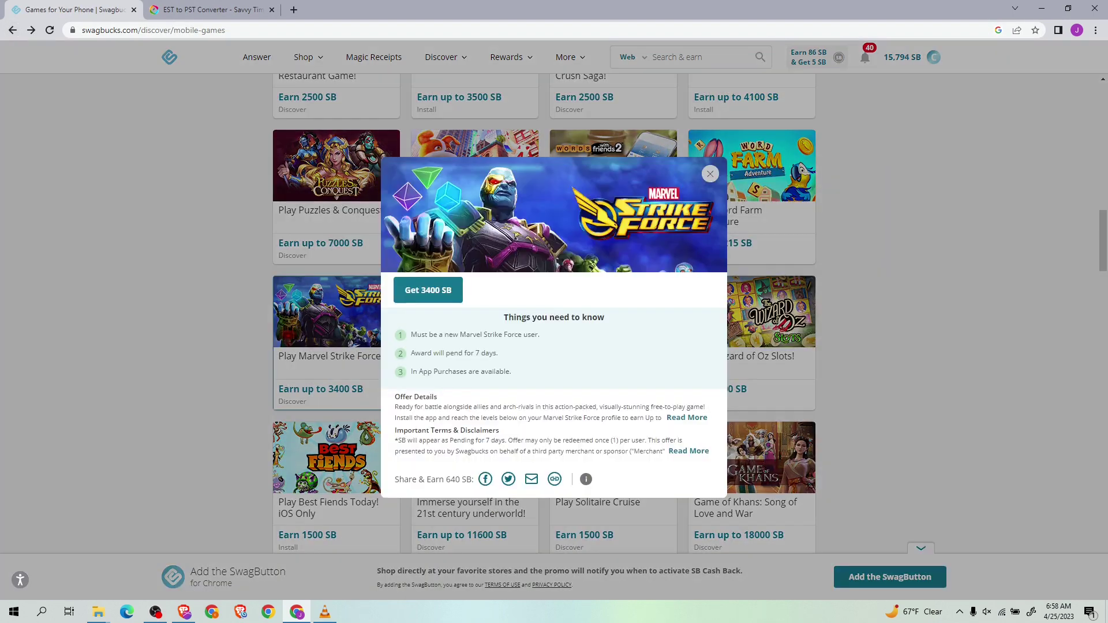
pyautogui.click(686, 418)
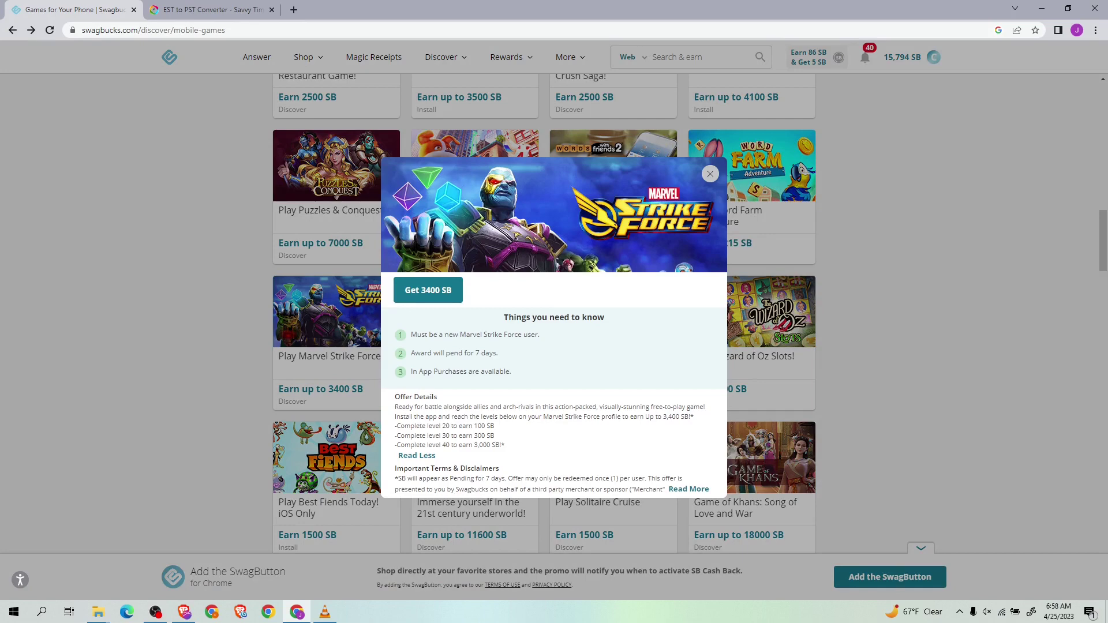
pyautogui.click(689, 489)
pyautogui.scroll(-1, 554, 416)
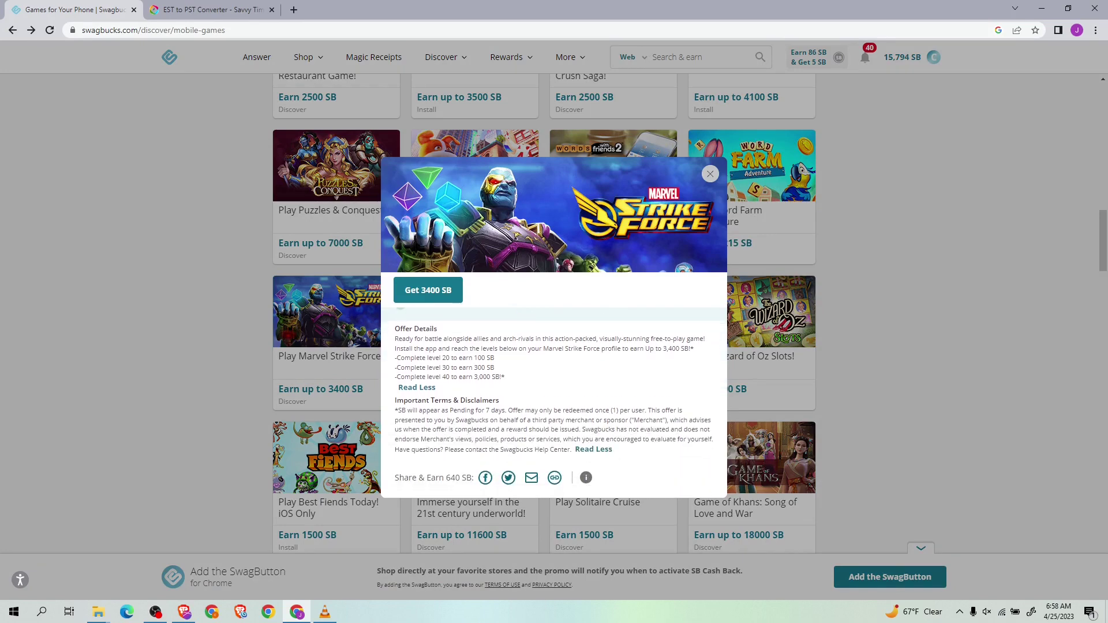
pyautogui.scroll(1, 554, 403)
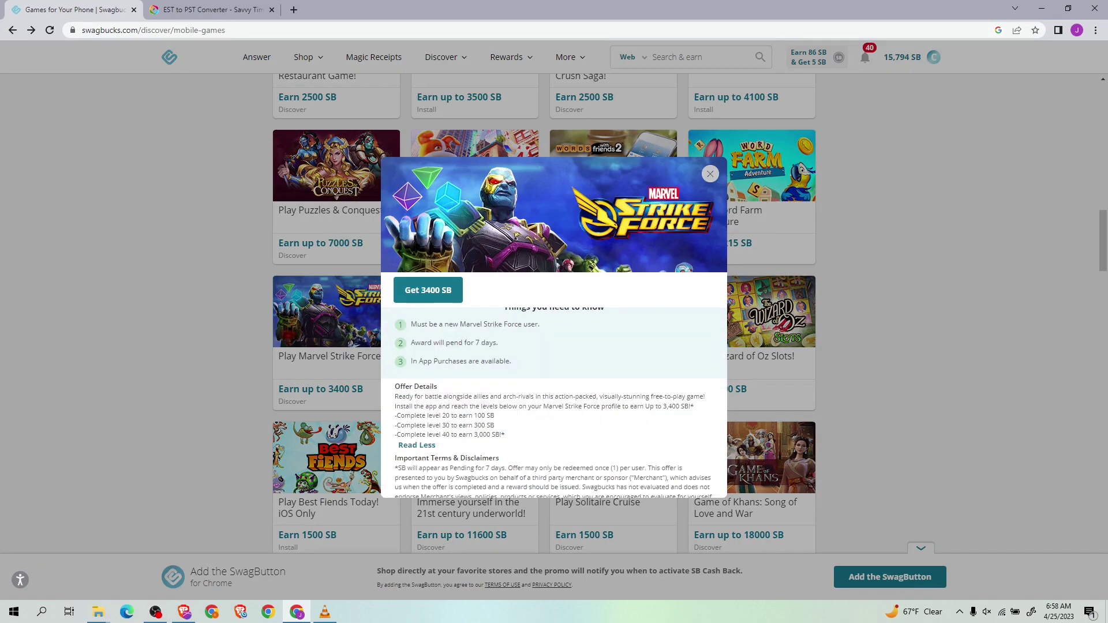
pyautogui.scroll(1, 555, 403)
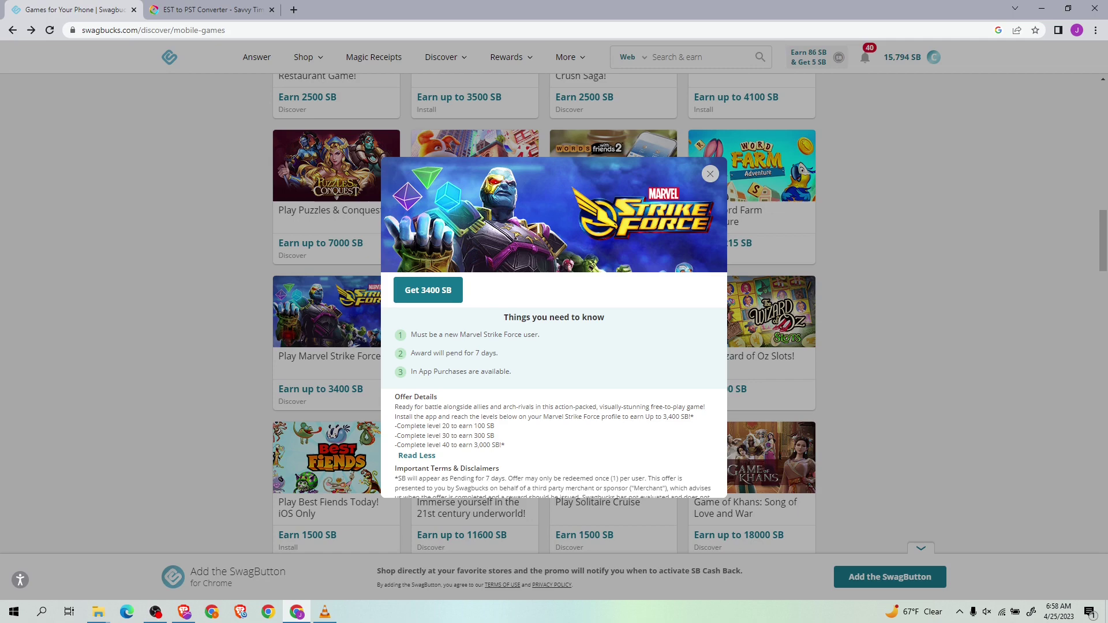
pyautogui.press('Escape')
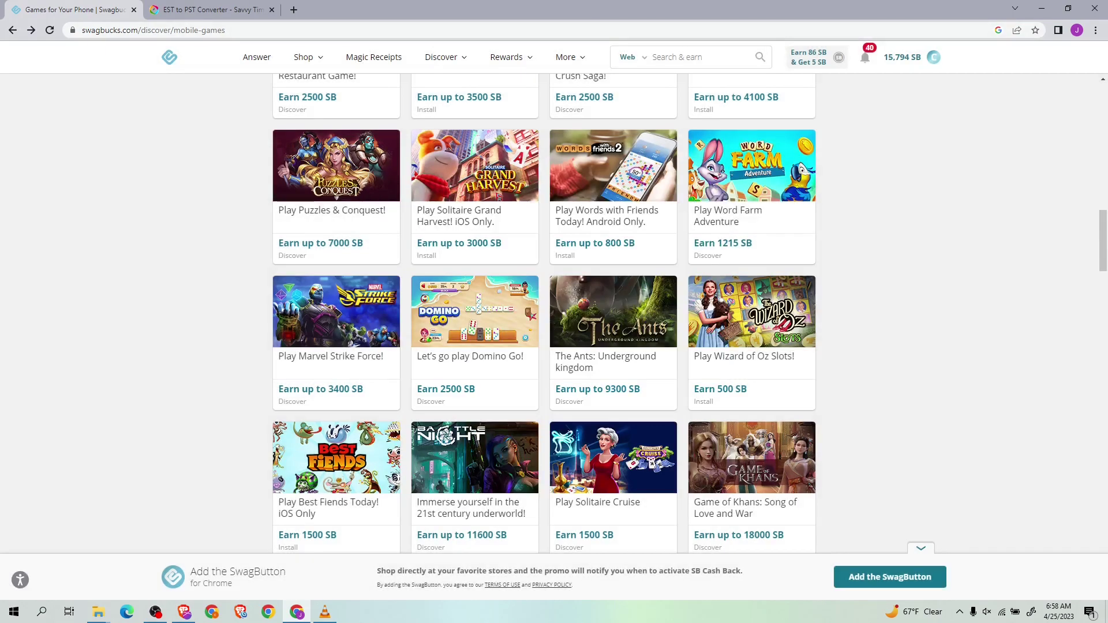
# Hide the browser, bring back the Gameplay videos folder and jump to the top of the list
pyautogui.click(1042, 9)
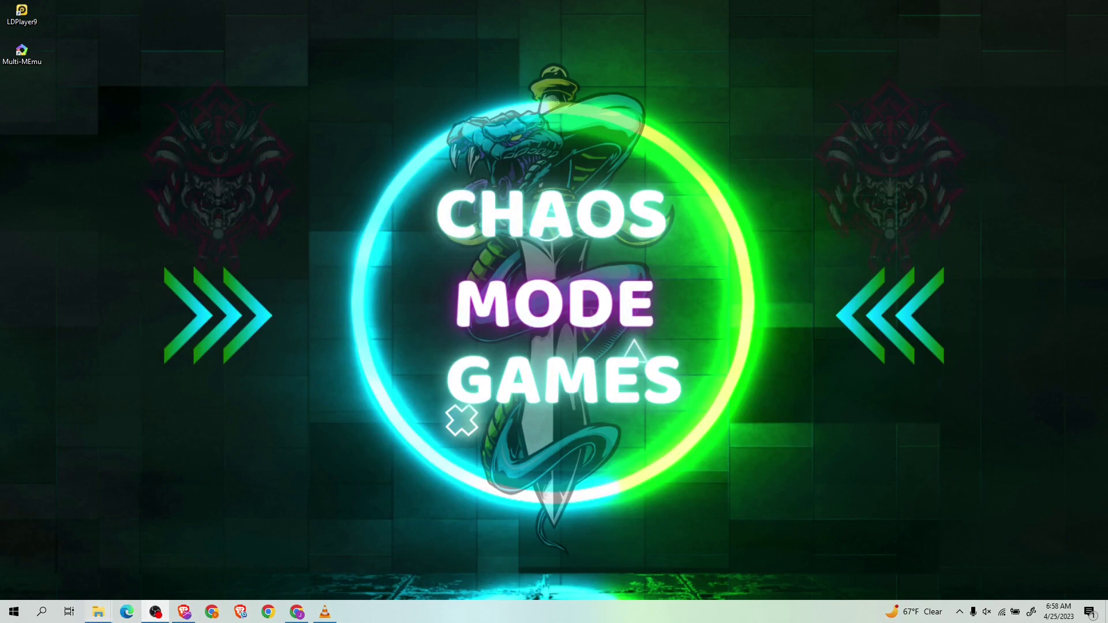
pyautogui.moveTo(98, 612)
pyautogui.click(61, 563)
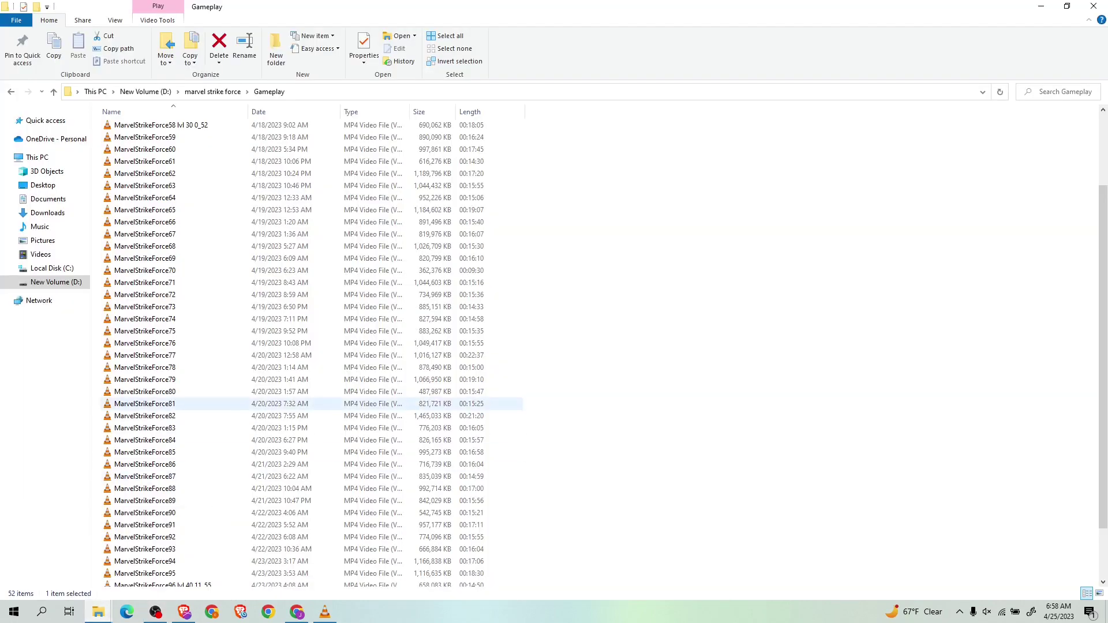
pyautogui.scroll(-2, 173, 367)
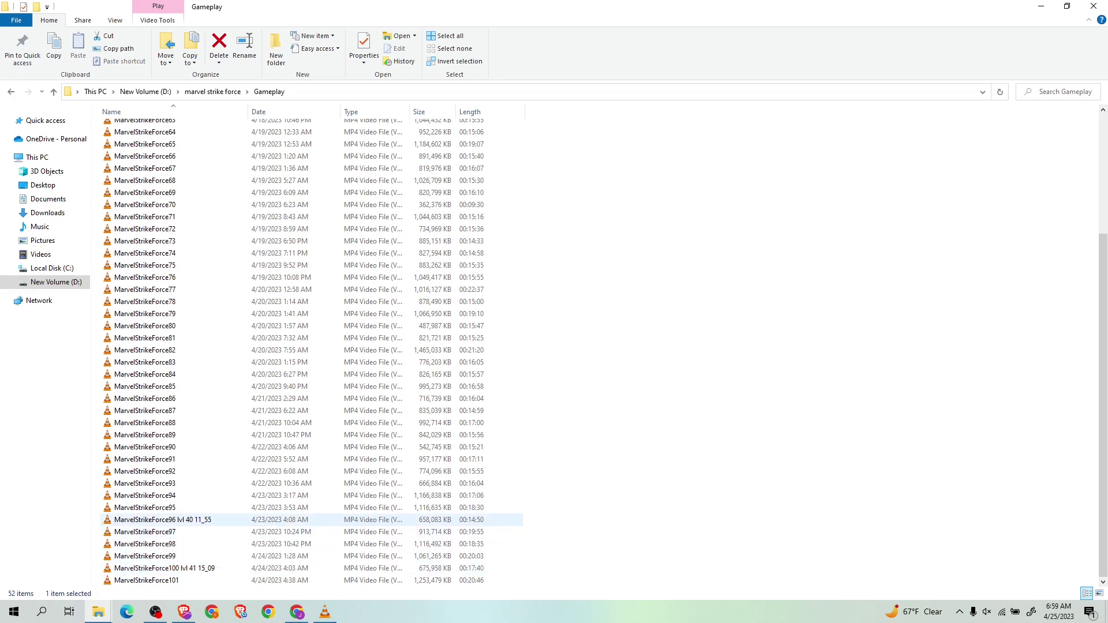
pyautogui.press('Home')
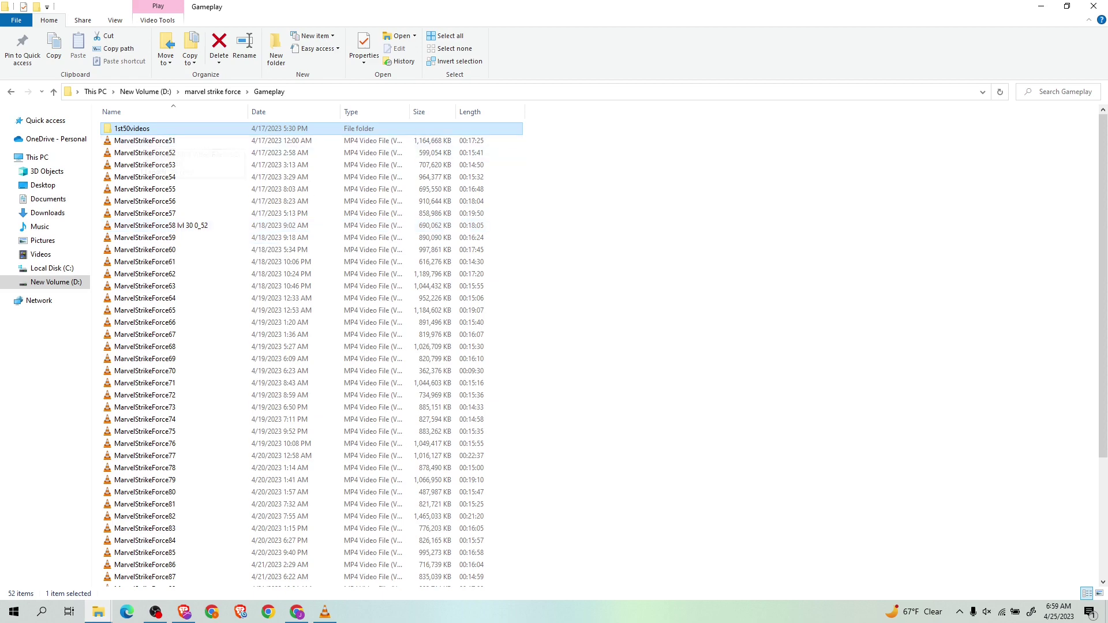
# Cancel an accidental rename and open the 1st50videos subfolder
pyautogui.press('F2')
pyautogui.press('Escape')
pyautogui.press('Return')
pyautogui.scroll(-1, 165, 398)
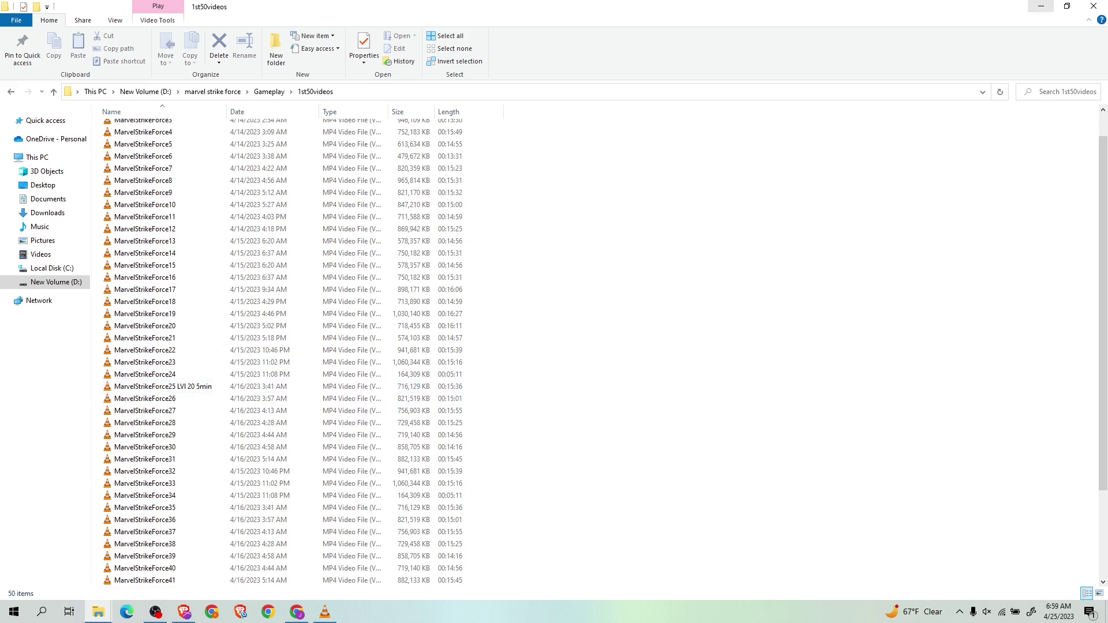
# Reopen the Marvel Strike Force offer in Swagbucks and expand its level reward list
pyautogui.click(1040, 6)
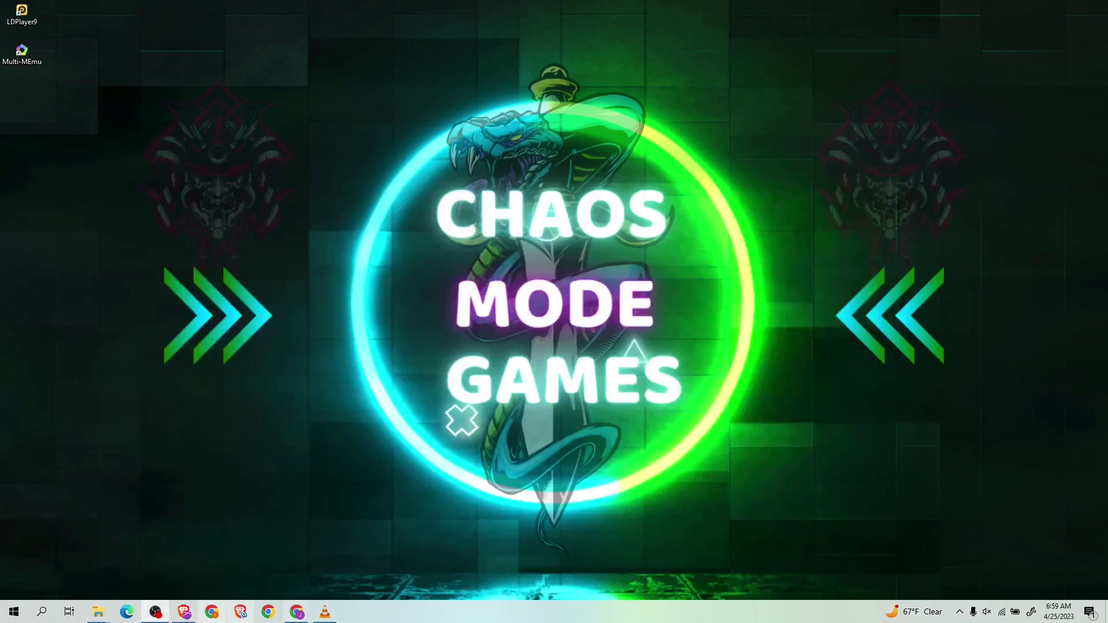
pyautogui.click(298, 612)
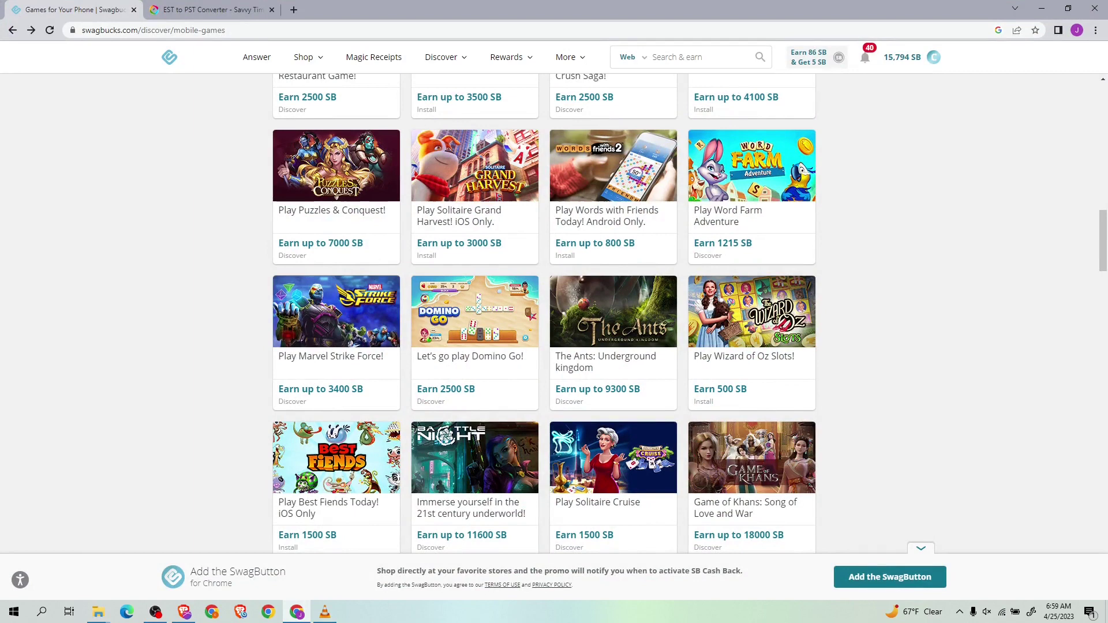
pyautogui.click(336, 329)
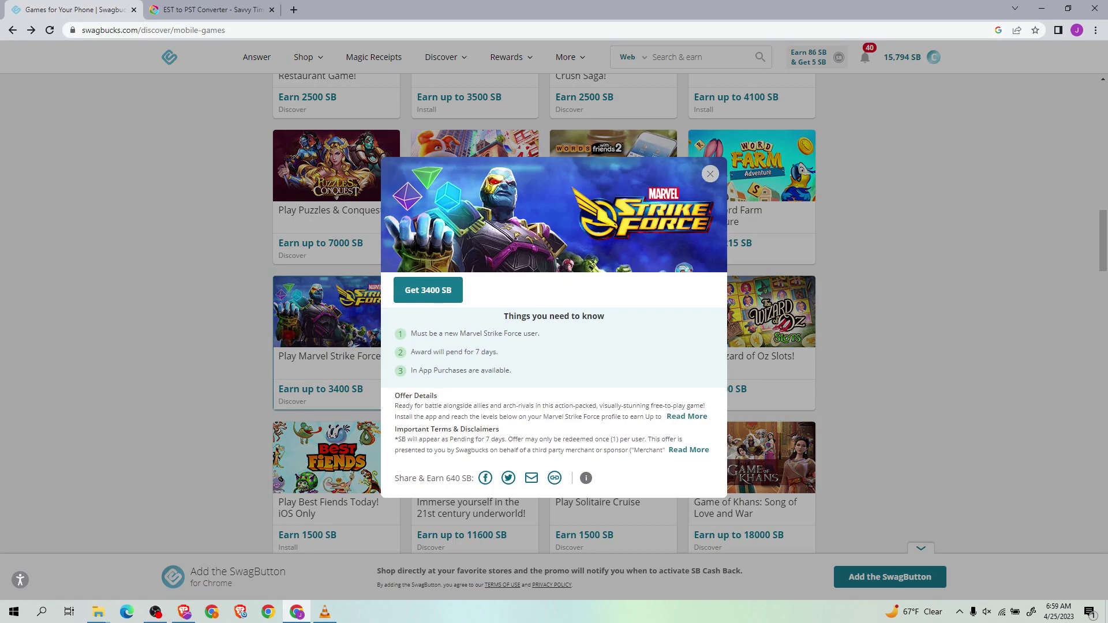
pyautogui.click(686, 416)
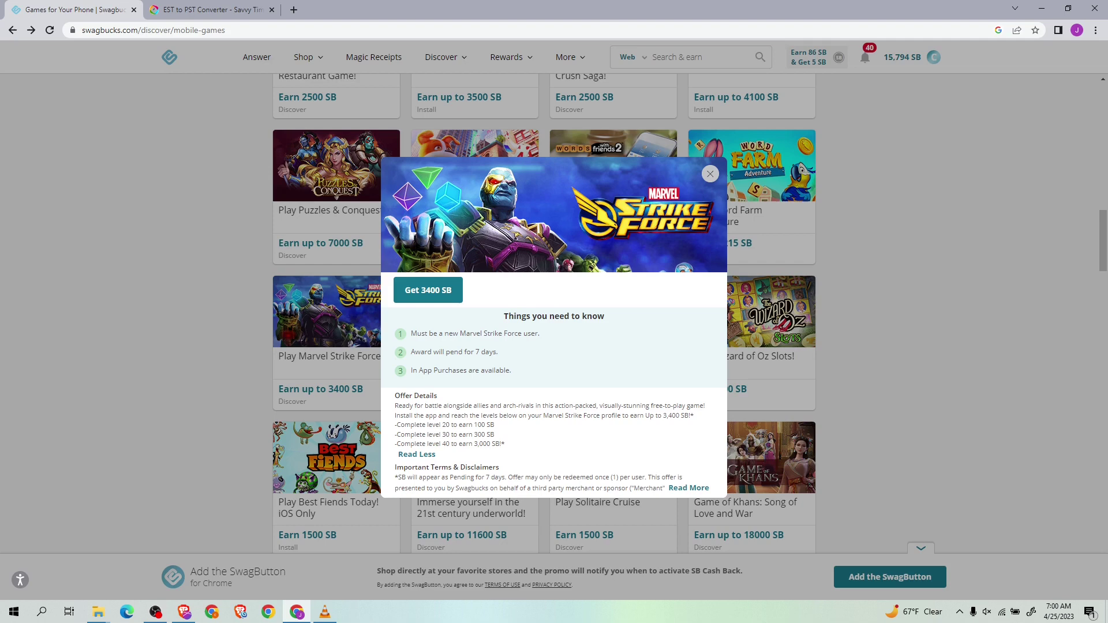
# Highlight the level 20 and 30 reward lines, close the offer and switch to the paused VLC video
pyautogui.moveTo(496, 435); pyautogui.dragTo(395, 424)
pyautogui.press('Escape')
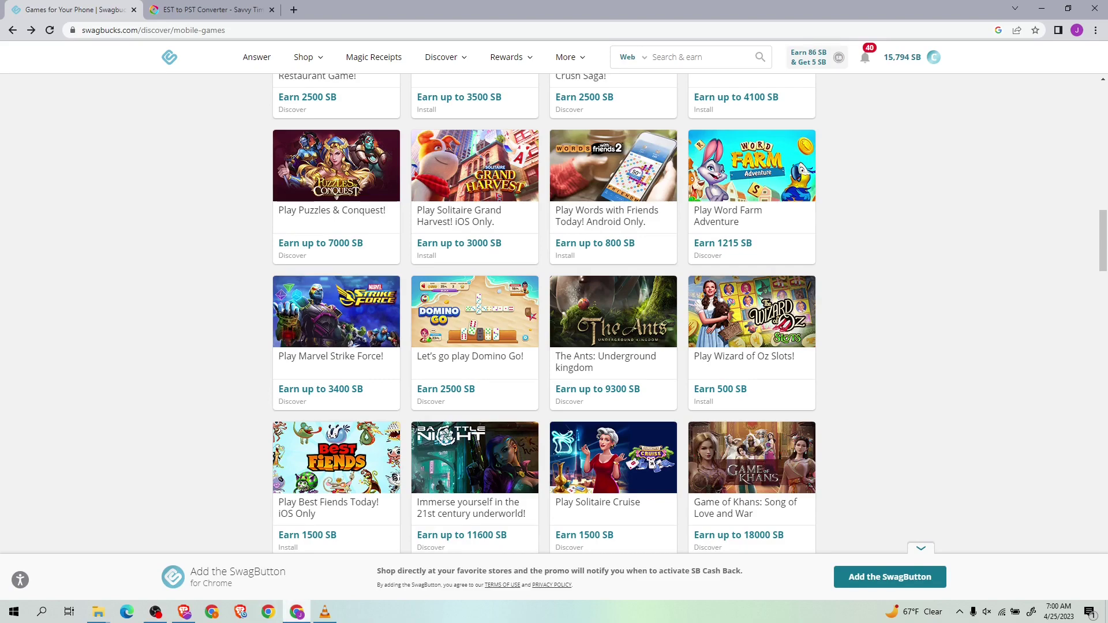
pyautogui.hotkey('alt', 'Tab')
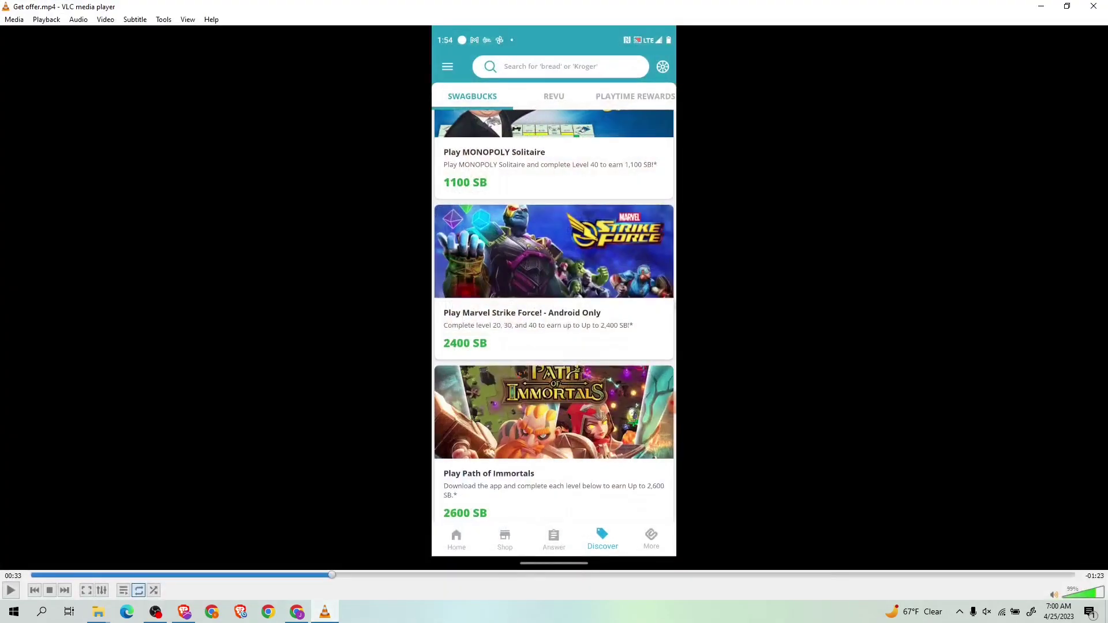
# Rewind and play the 2,400 SB app-offer clip fullscreen, then close VLC
pyautogui.click(312, 576)
pyautogui.click(11, 589)
pyautogui.click(86, 589)
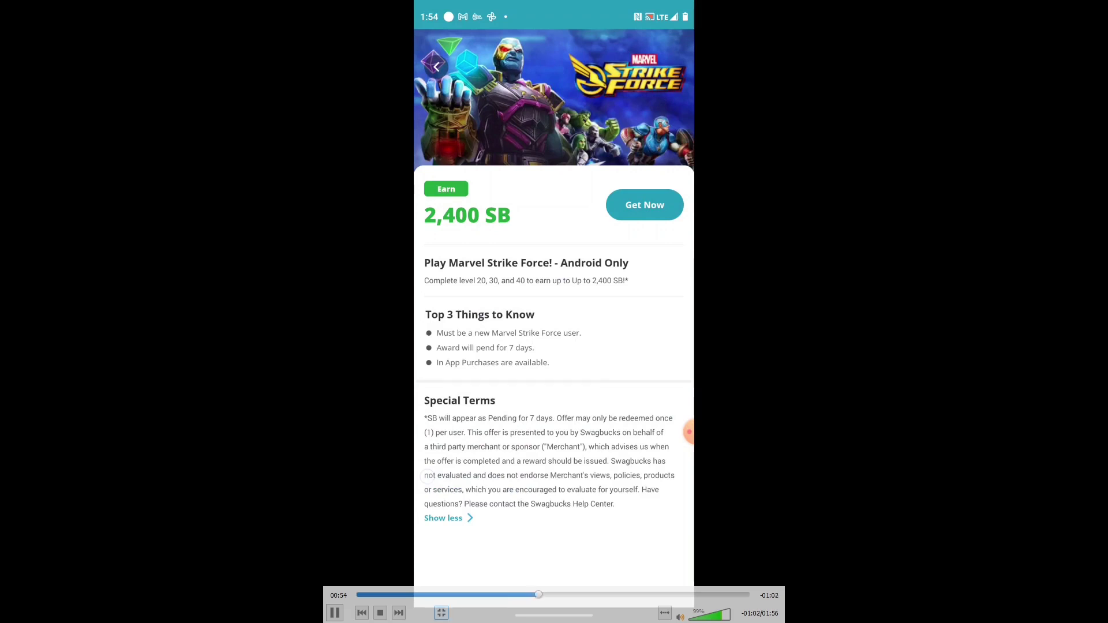
pyautogui.click(441, 613)
pyautogui.click(1093, 5)
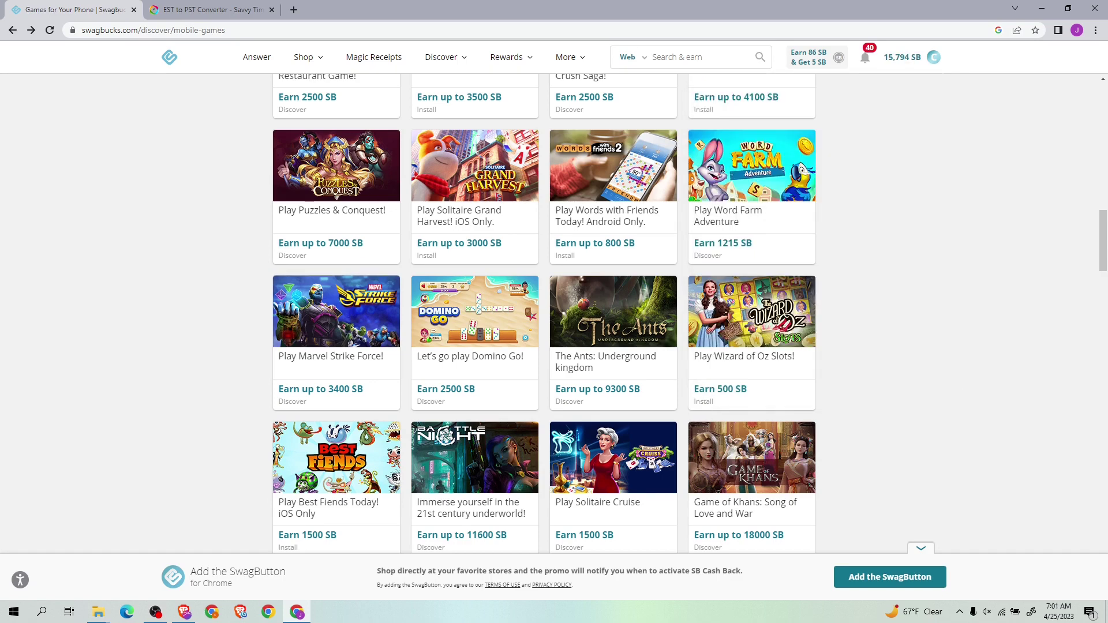
pyautogui.click(337, 338)
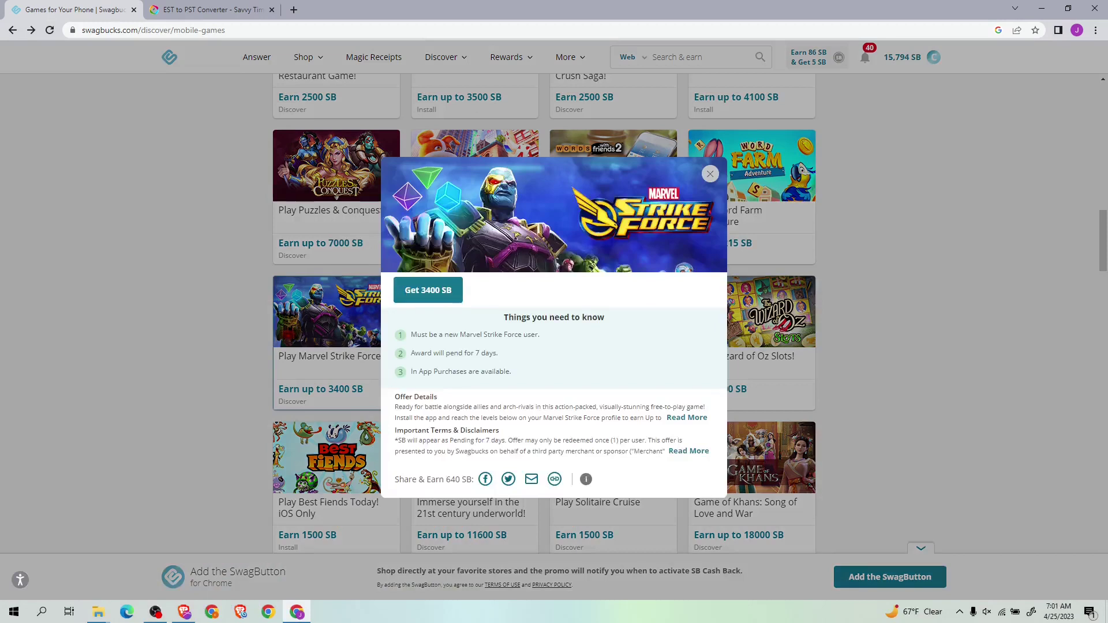
pyautogui.click(687, 418)
pyautogui.click(688, 488)
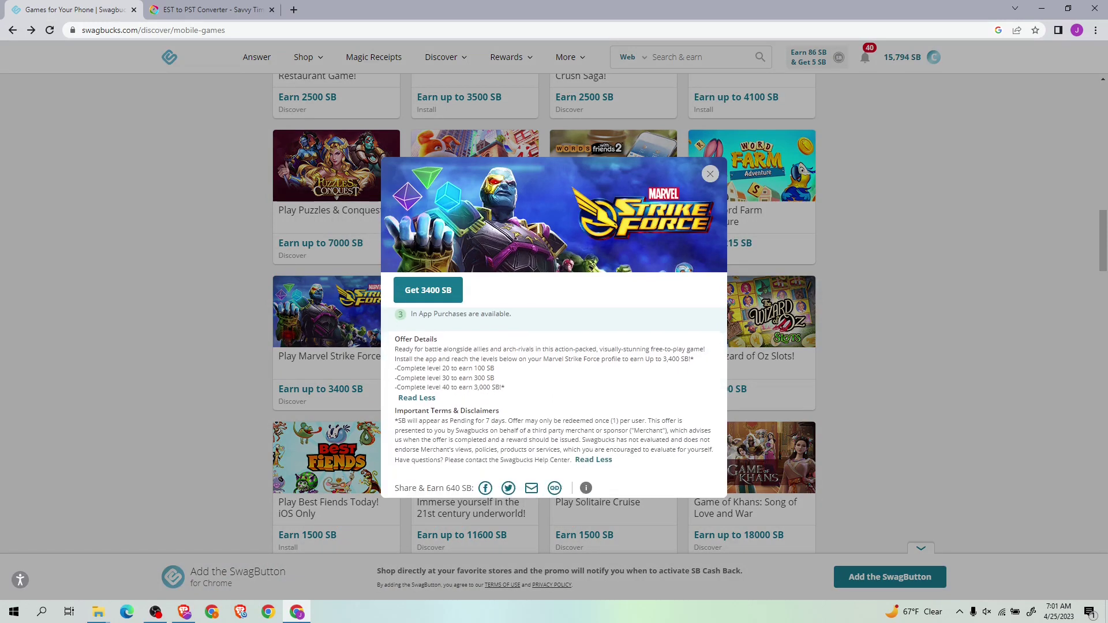
pyautogui.scroll(-1, 554, 401)
pyautogui.scroll(2, 554, 401)
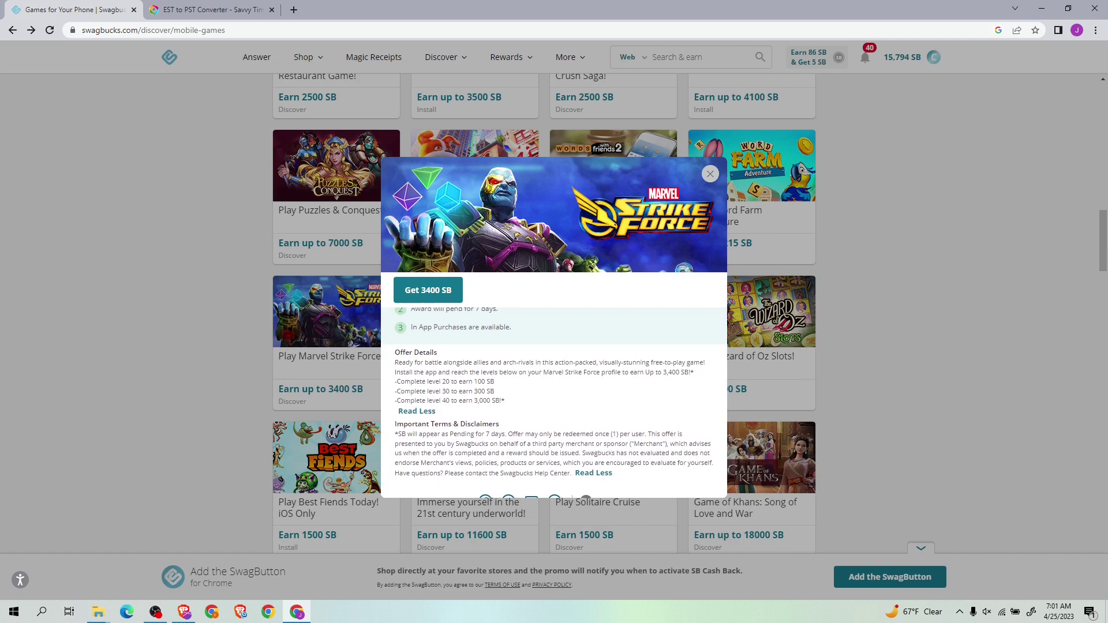
pyautogui.scroll(2, 554, 402)
pyautogui.scroll(2, 554, 402)
pyautogui.press('Escape')
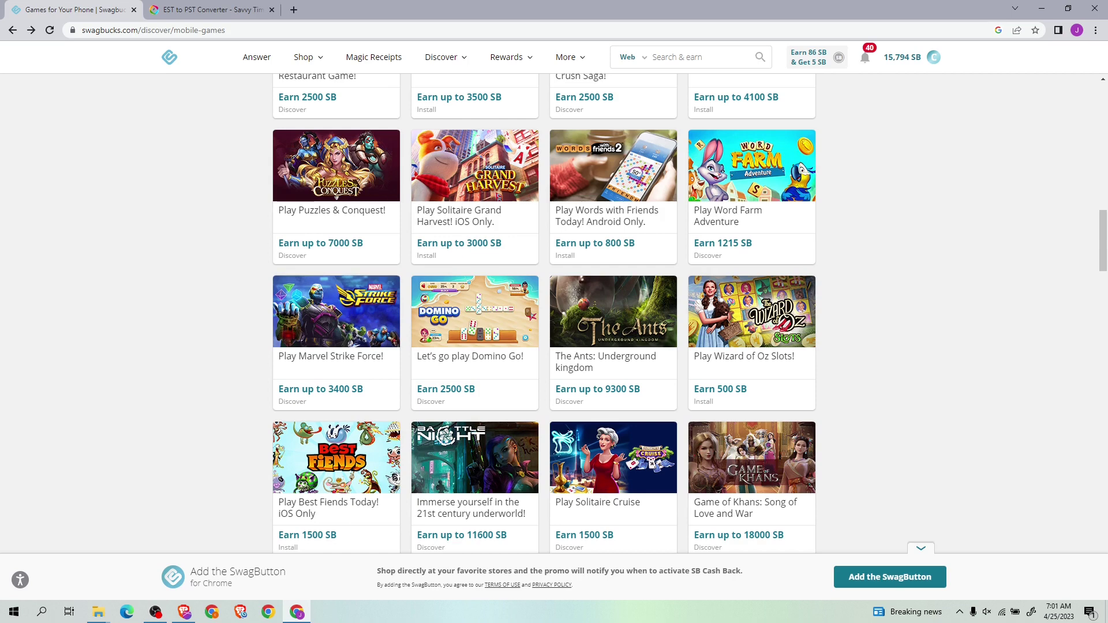
pyautogui.click(336, 311)
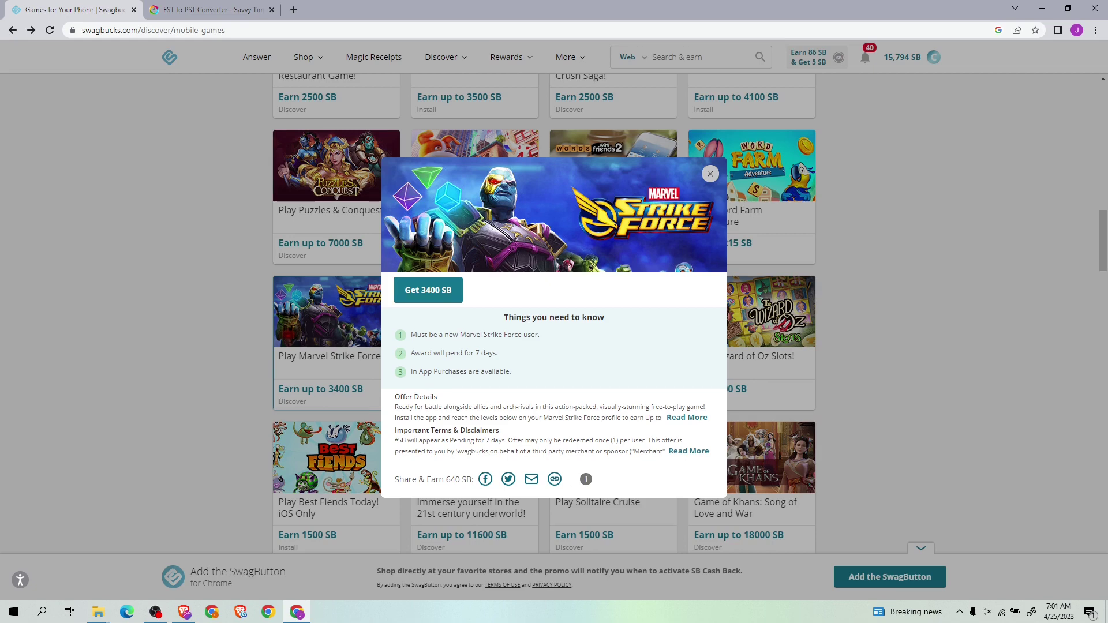
pyautogui.press('Escape')
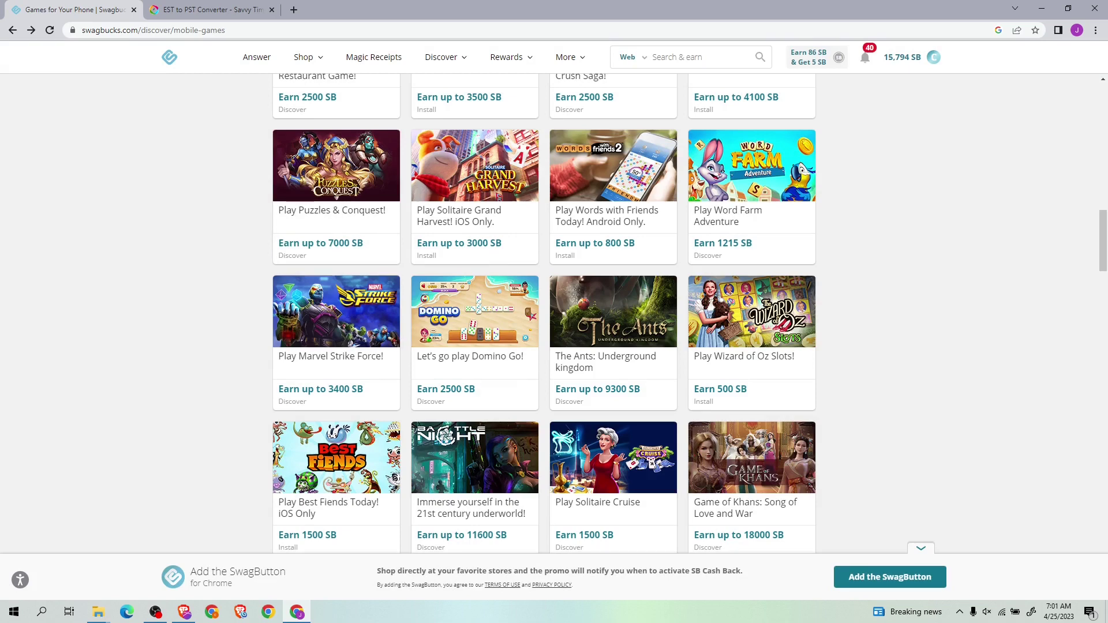
pyautogui.scroll(1, 544, 312)
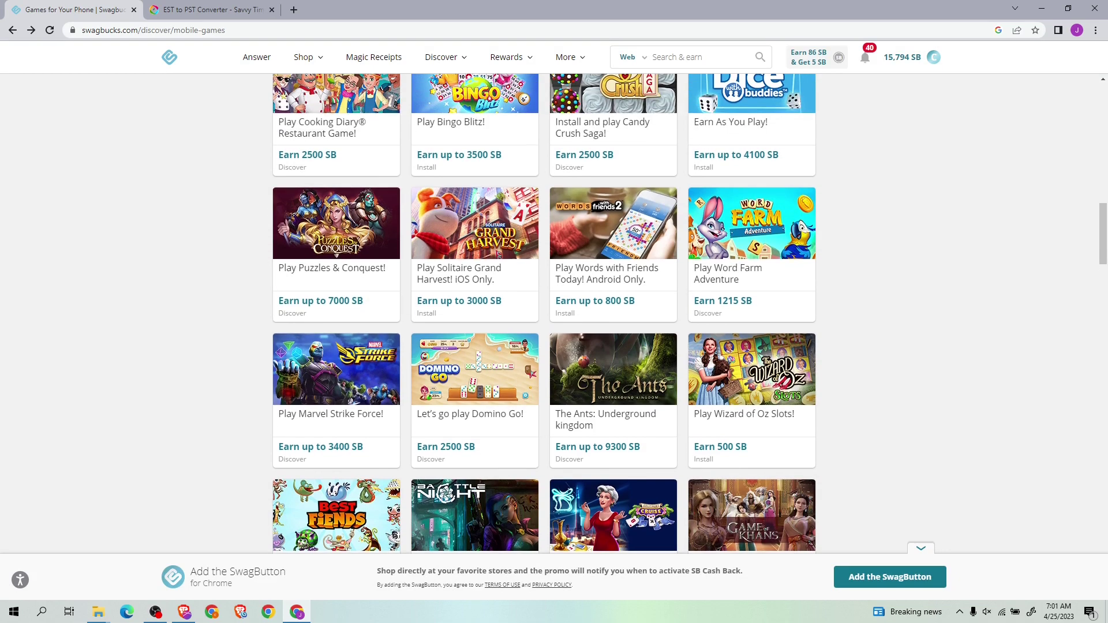
# Go to the account activity summary from the account menu
pyautogui.click(905, 57)
pyautogui.click(882, 156)
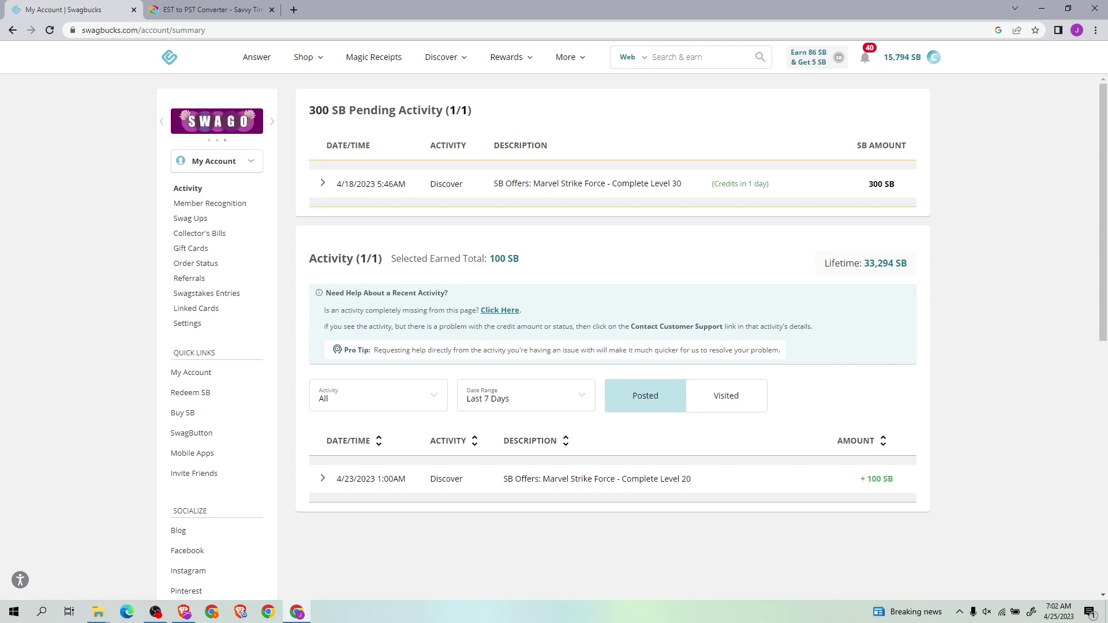
# Highlight and expand the pending 300 SB Level 30 row, then switch to the EST-to-PST converter
pyautogui.moveTo(868, 183); pyautogui.dragTo(890, 183)
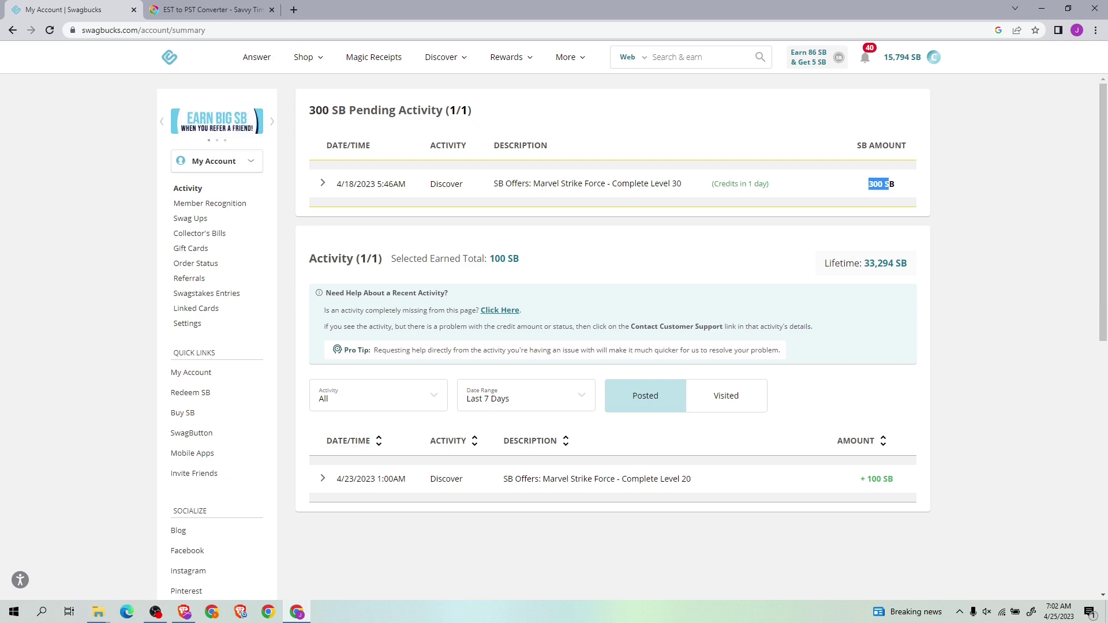
pyautogui.click(891, 184)
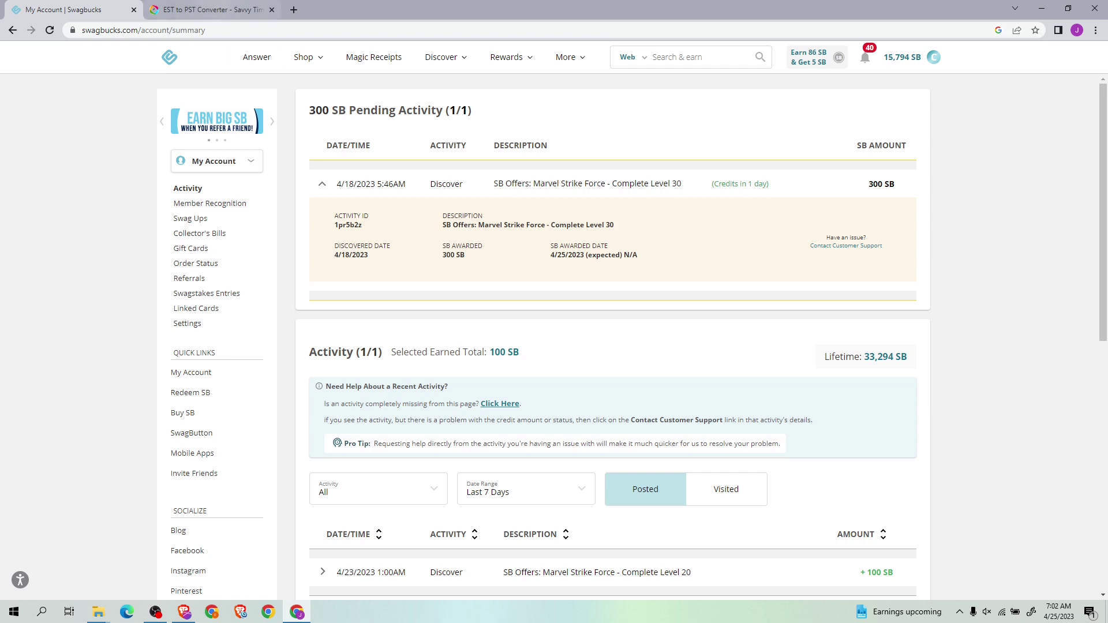
pyautogui.click(208, 10)
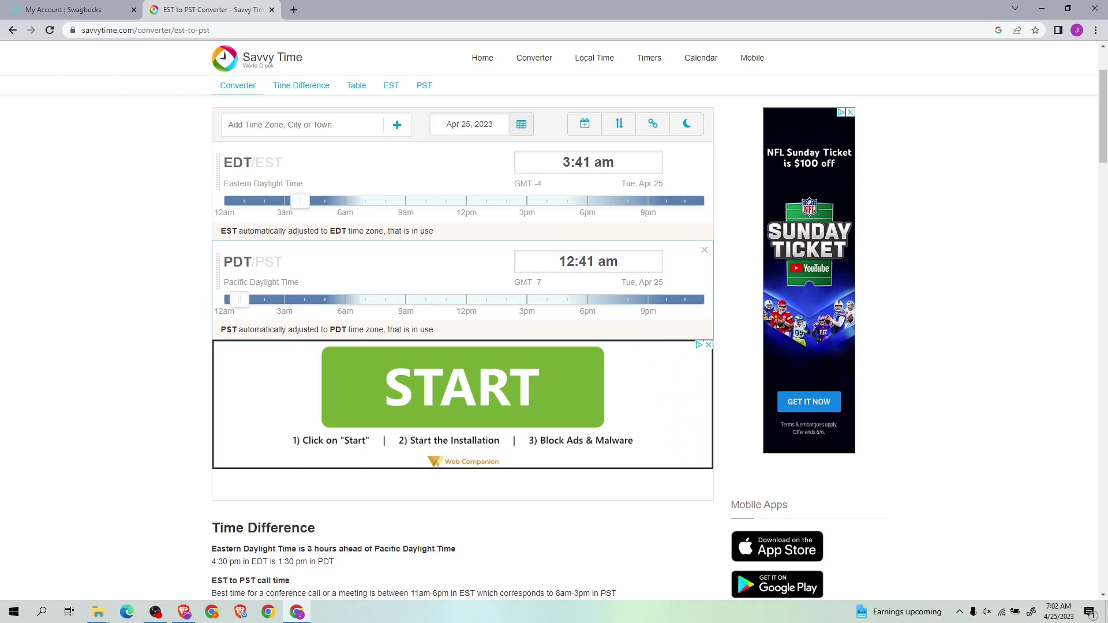
# Set the Savvy Time converter to 8:45 am EDT / 5:45 am PDT, then show the desktop
pyautogui.click(70, 9)
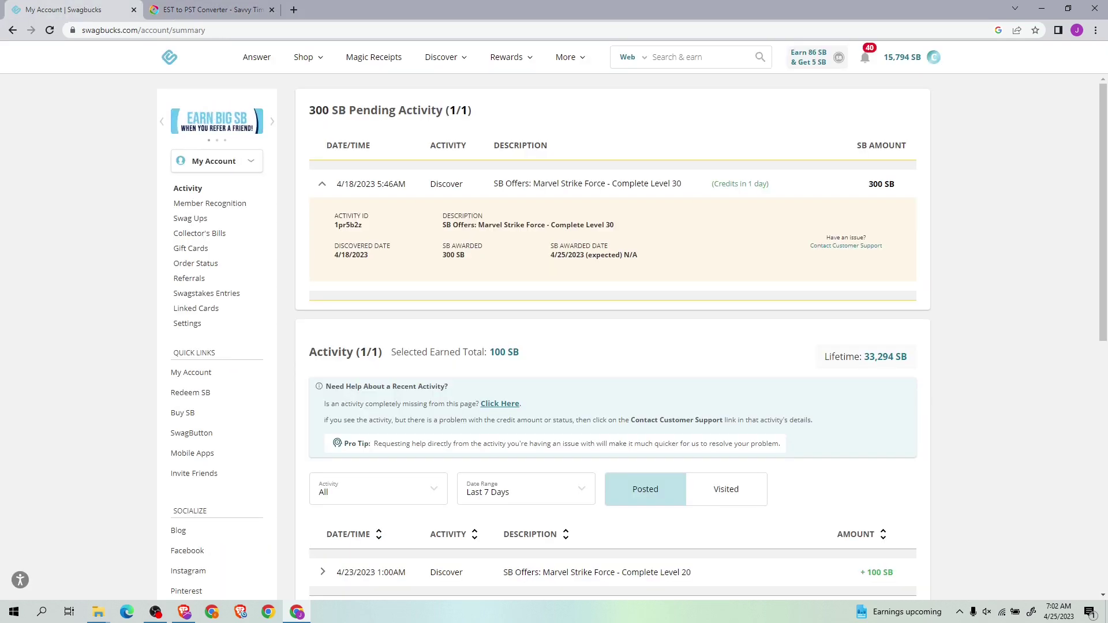
pyautogui.click(208, 9)
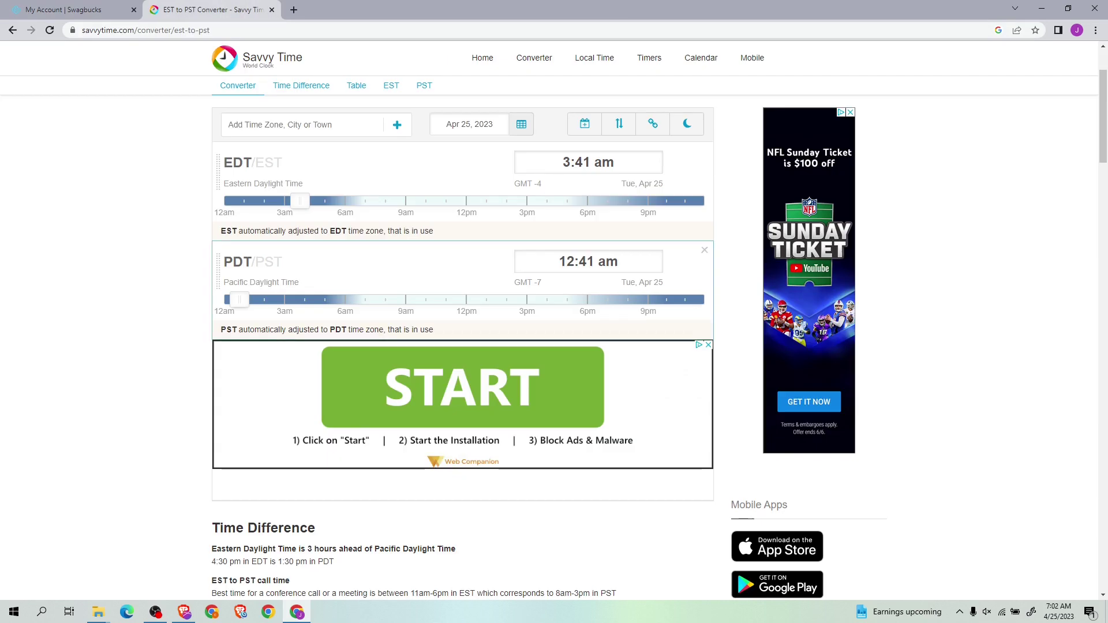
pyautogui.moveTo(237, 299); pyautogui.dragTo(344, 299)
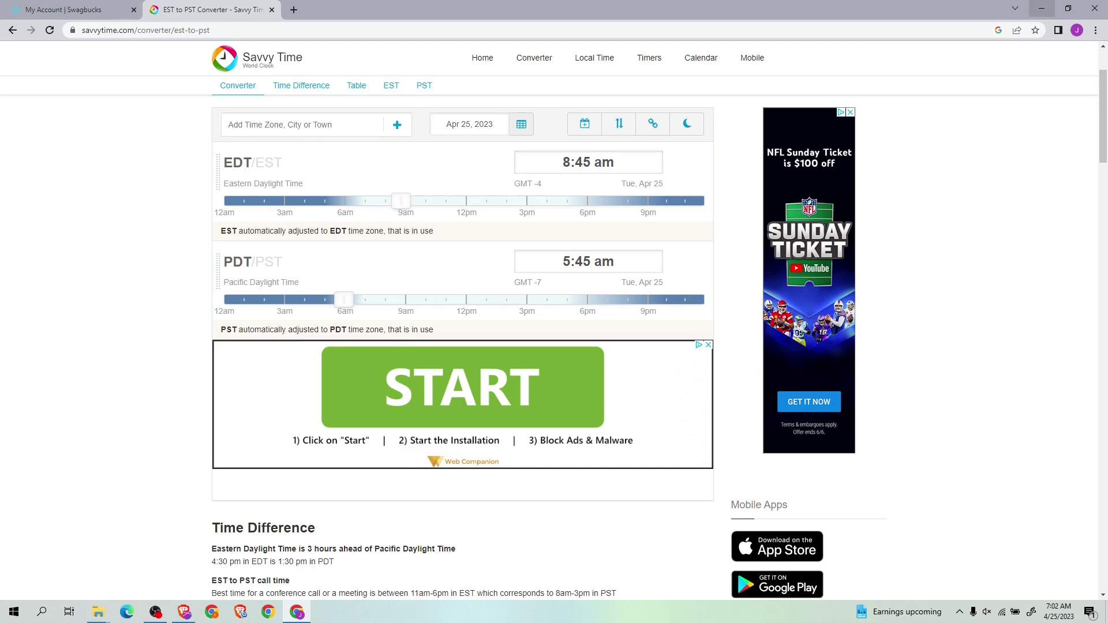
pyautogui.press('super+d')
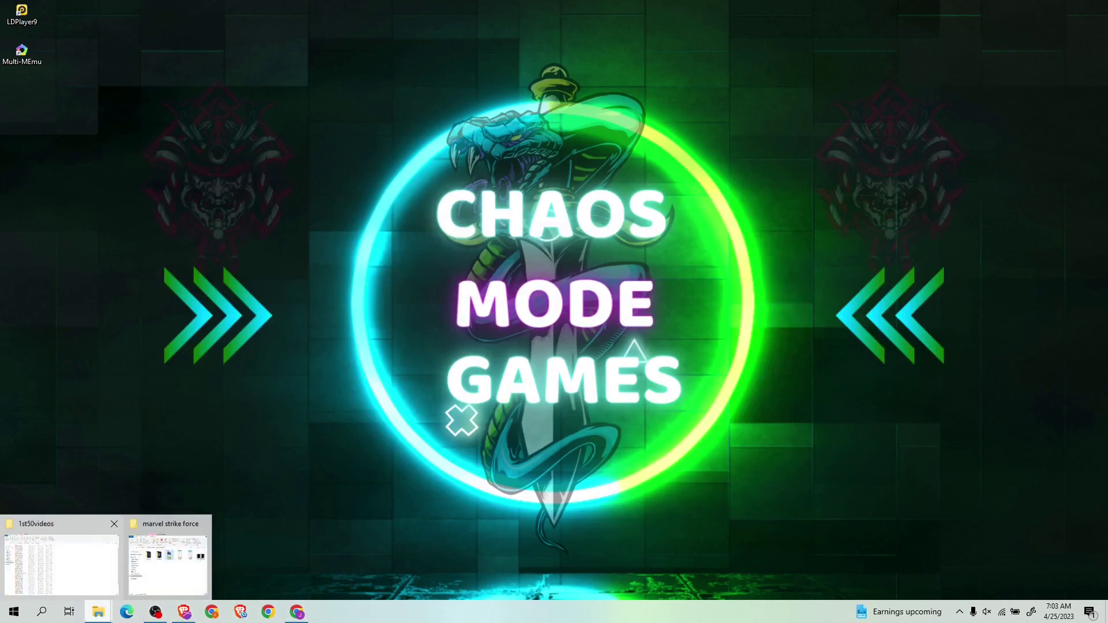
# Browse up to the Gameplay folder and select the MarvelStrikeForce58 lvl 30 0_52 video
pyautogui.click(167, 563)
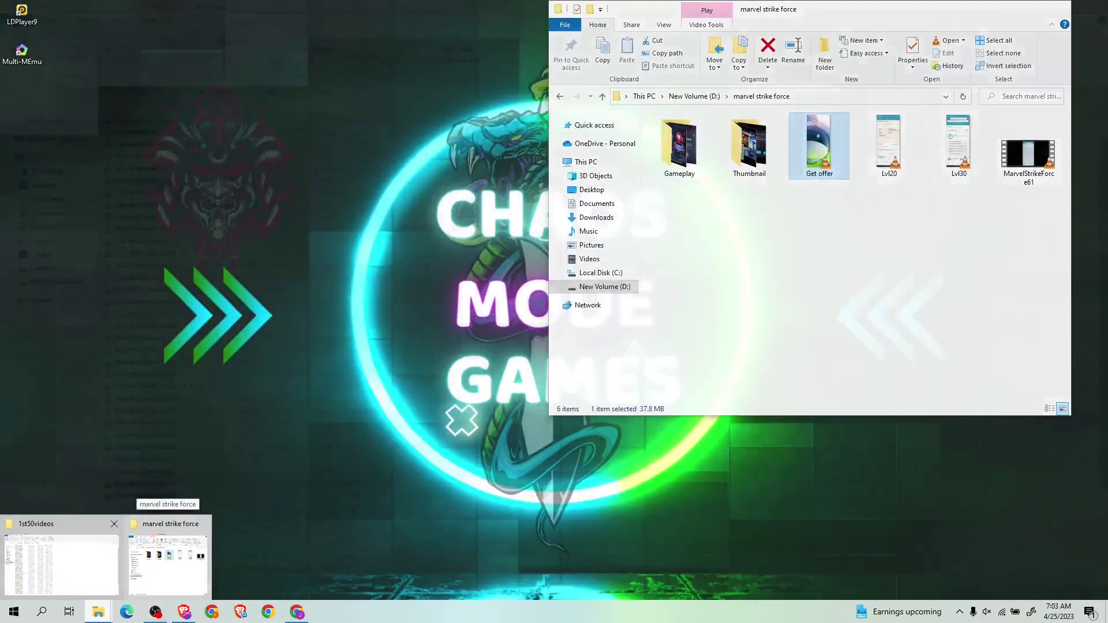
pyautogui.click(60, 564)
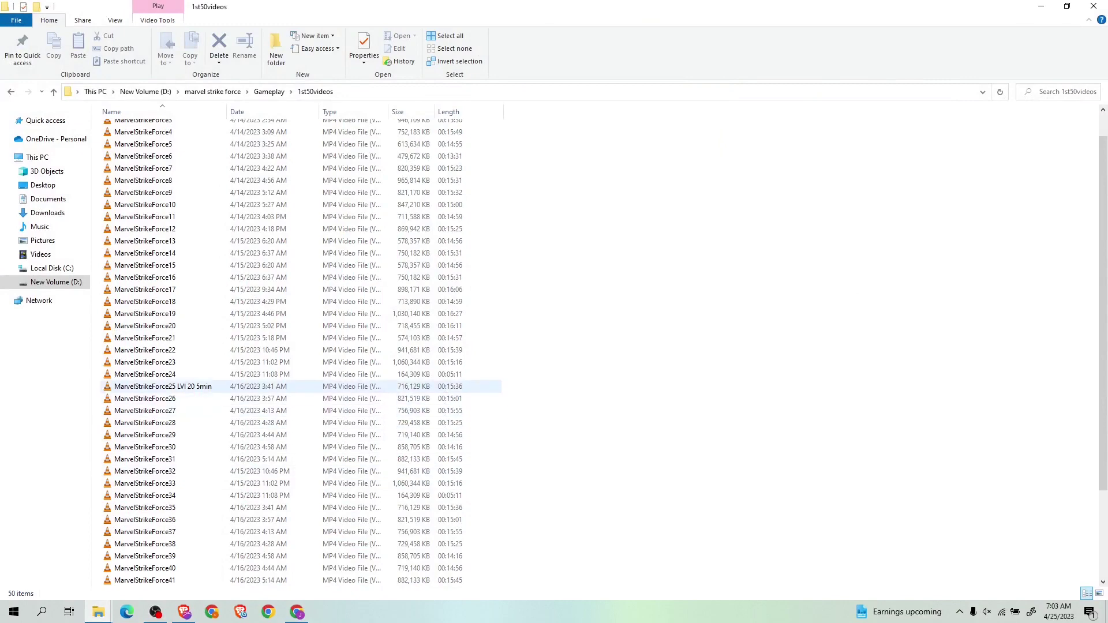
pyautogui.scroll(-3, 204, 403)
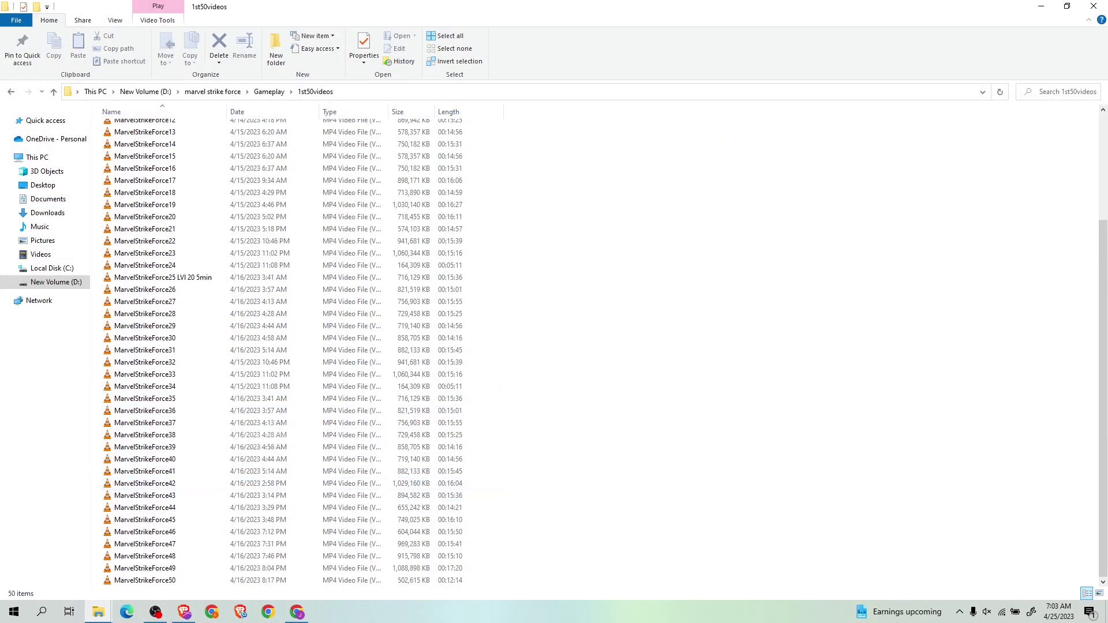
pyautogui.scroll(4, 208, 355)
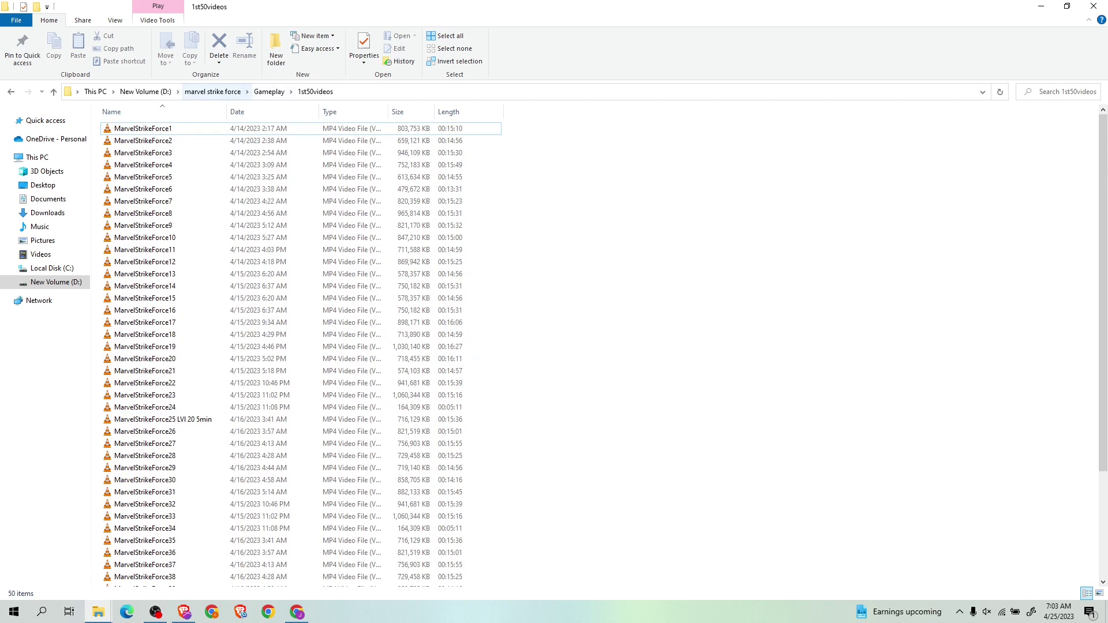
pyautogui.click(270, 91)
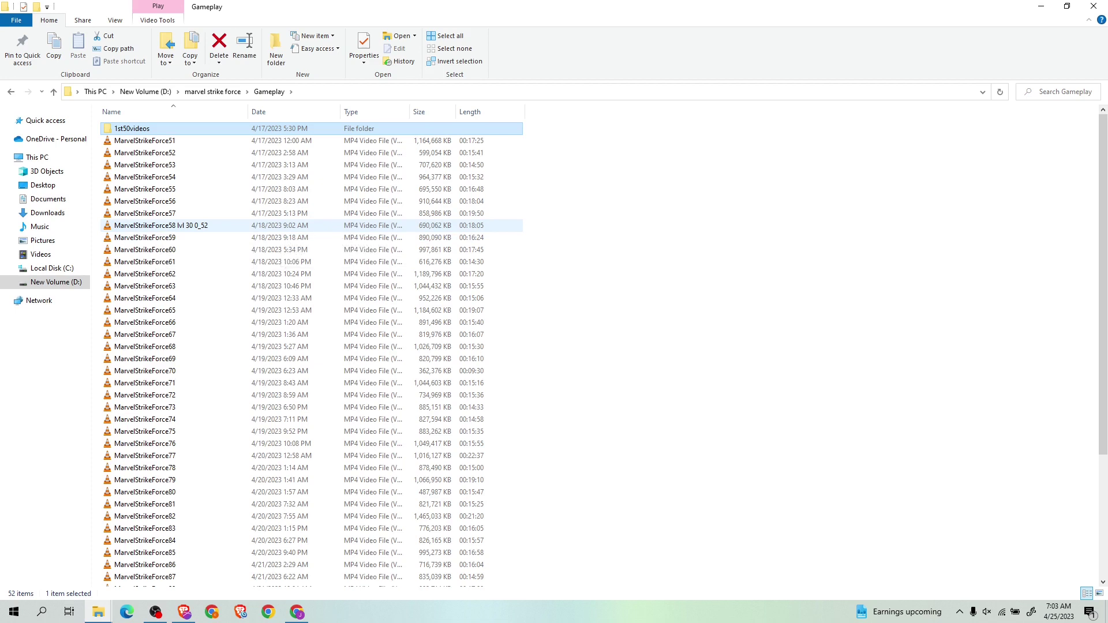
pyautogui.click(173, 225)
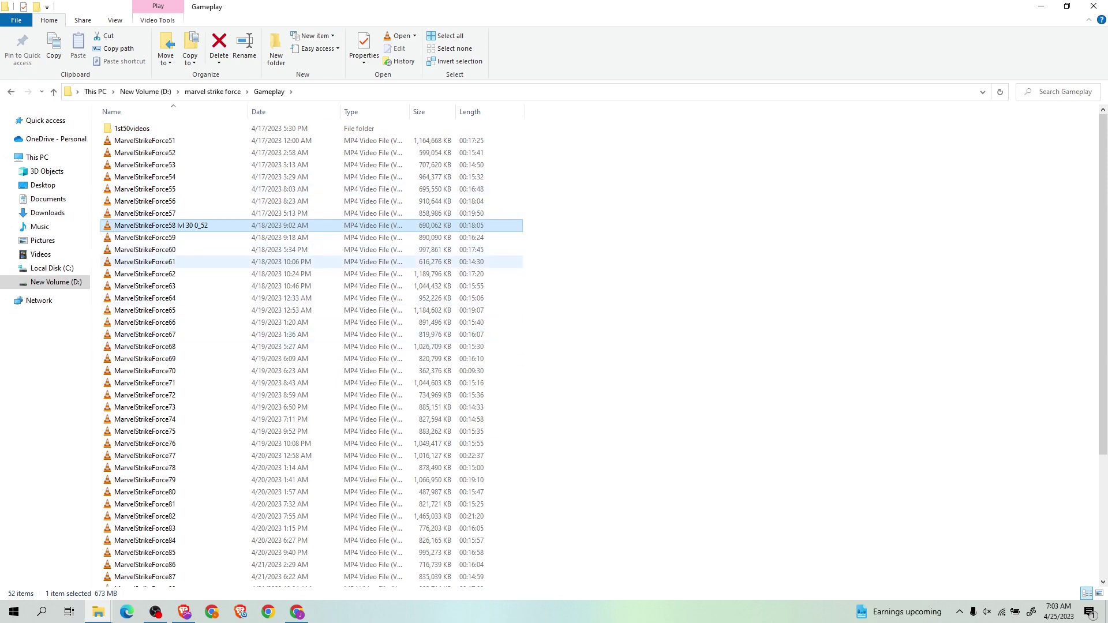
# Check the converter and Swagbucks activity tabs in Chrome, then minimise the browser
pyautogui.hotkey('alt', 'Tab')
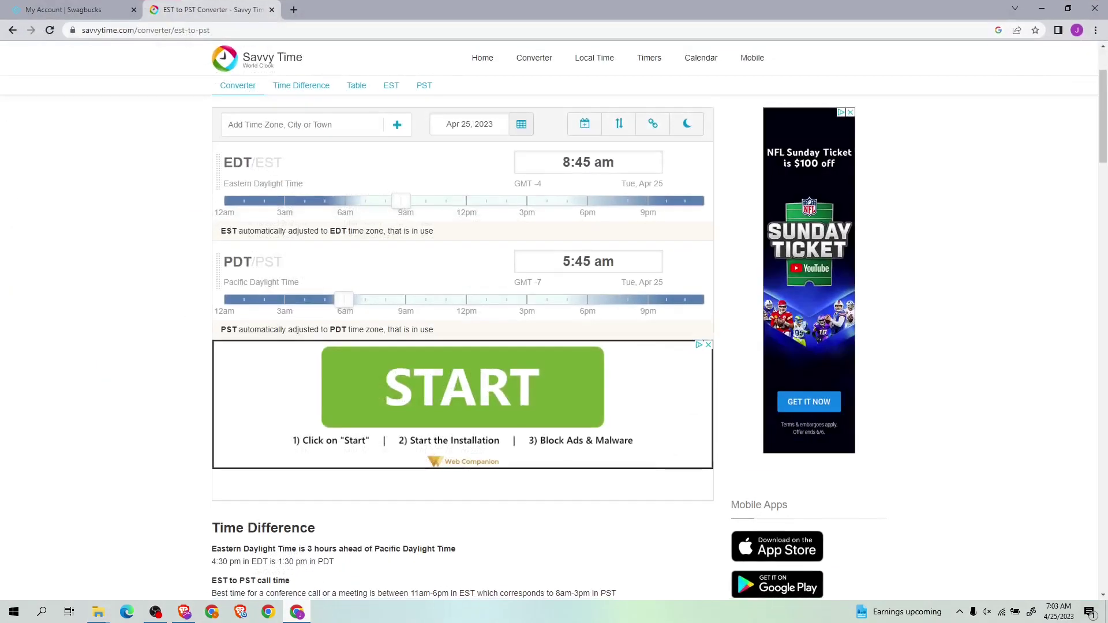
pyautogui.hotkey('ctrl', 'Tab')
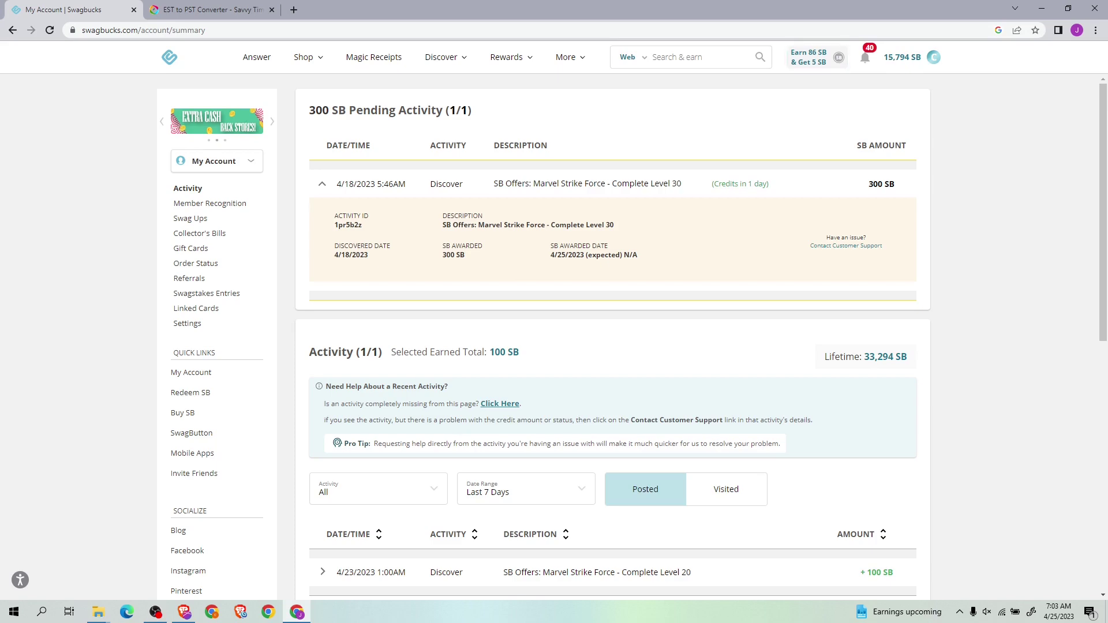
pyautogui.click(1042, 8)
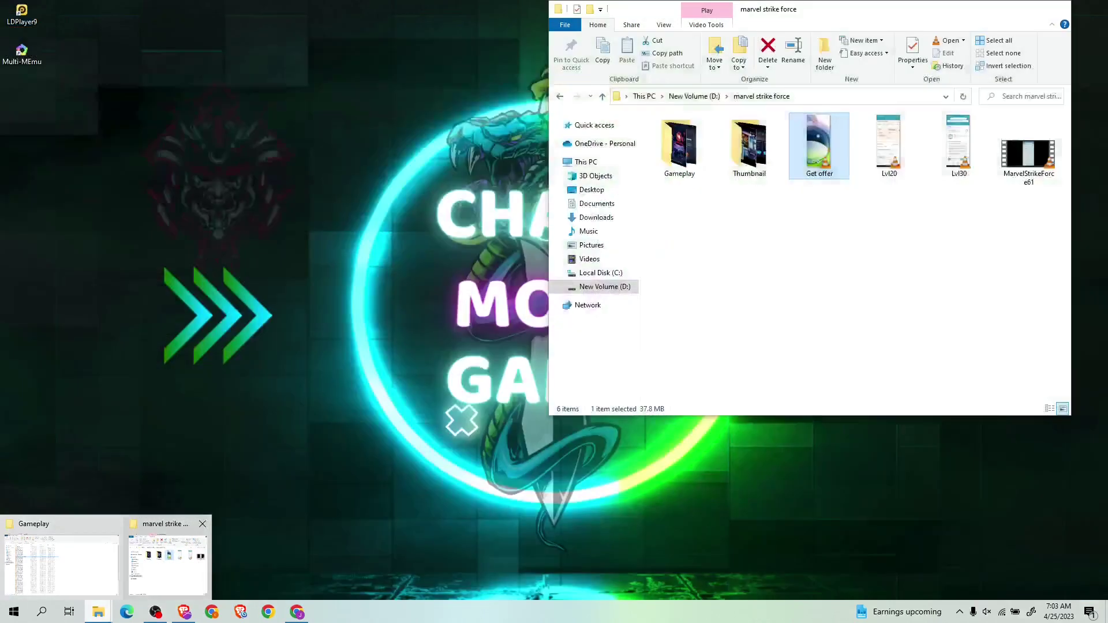
# Play the Lvl20 recording from the marvel strike force folder and skip to the offer list
pyautogui.click(169, 559)
pyautogui.doubleClick(889, 147)
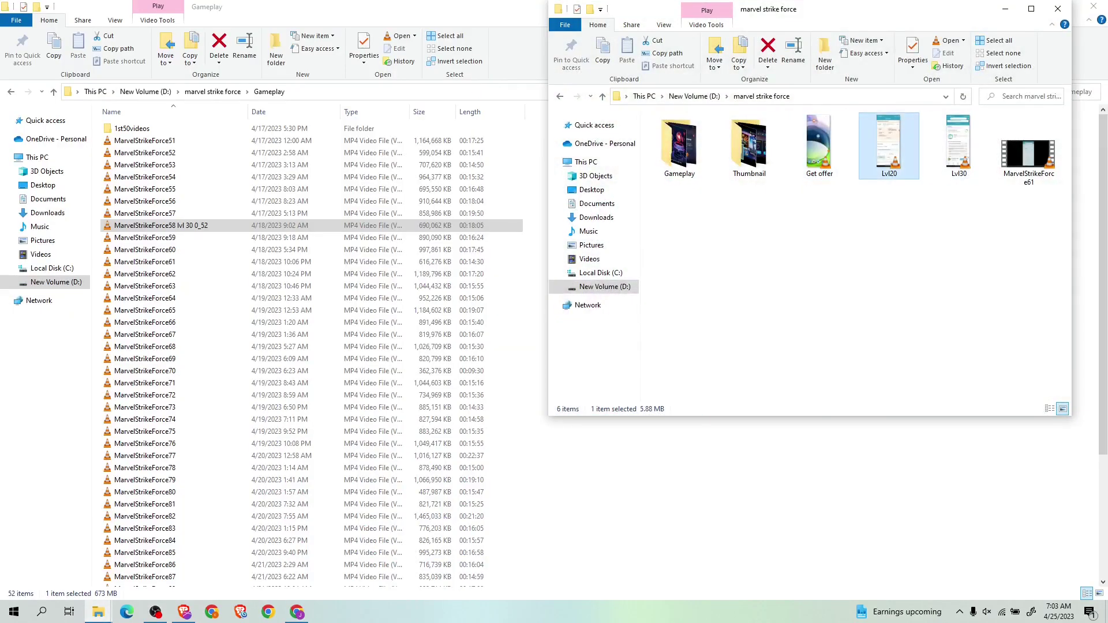
pyautogui.click(282, 575)
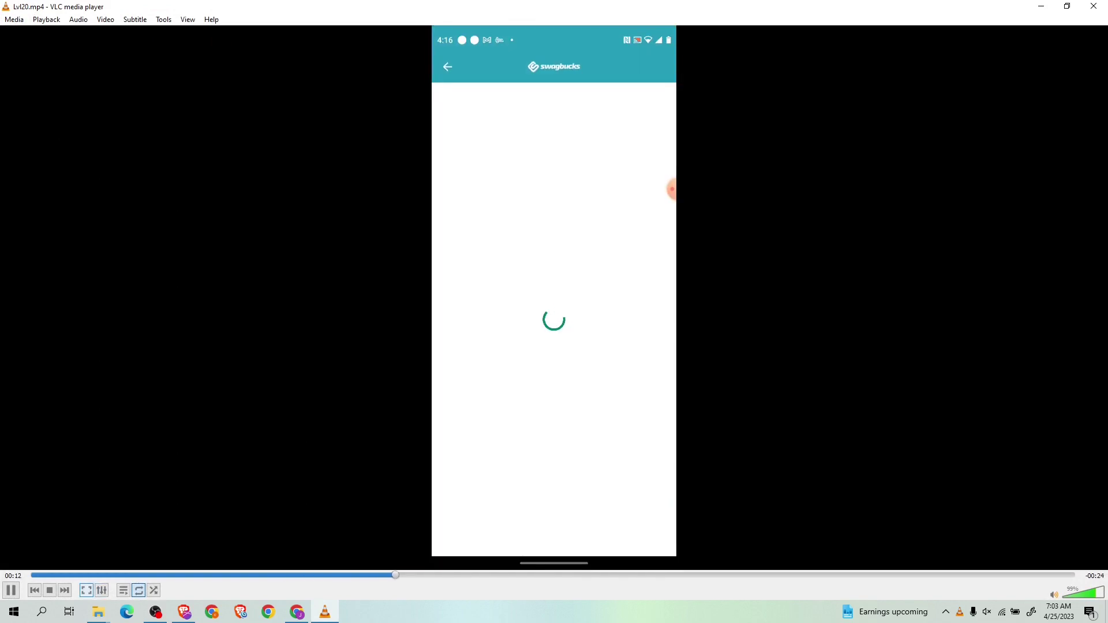
# Watch Lvl20 fullscreen to the pending 100 SB Level 20 credit, pause, and minimise VLC
pyautogui.press('f')
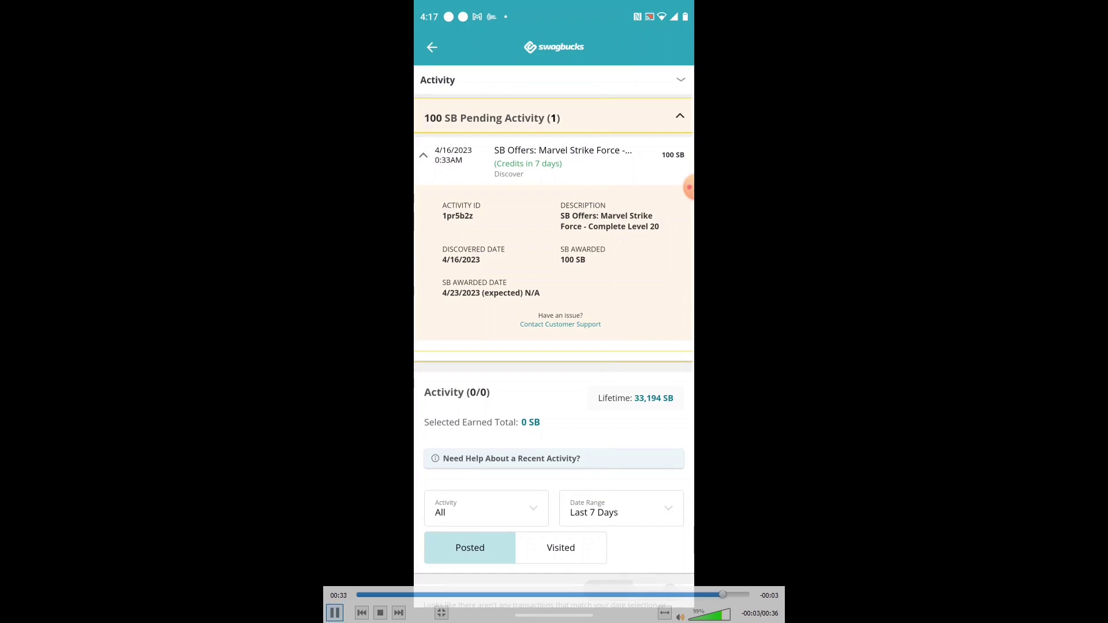
pyautogui.press('space')
pyautogui.click(442, 613)
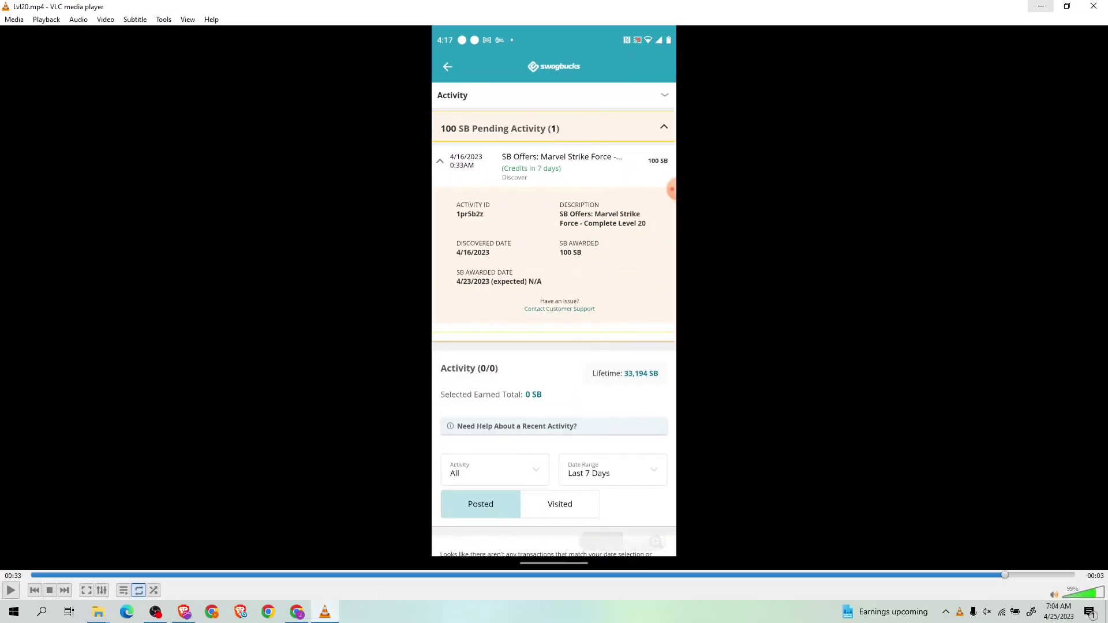
pyautogui.click(1041, 6)
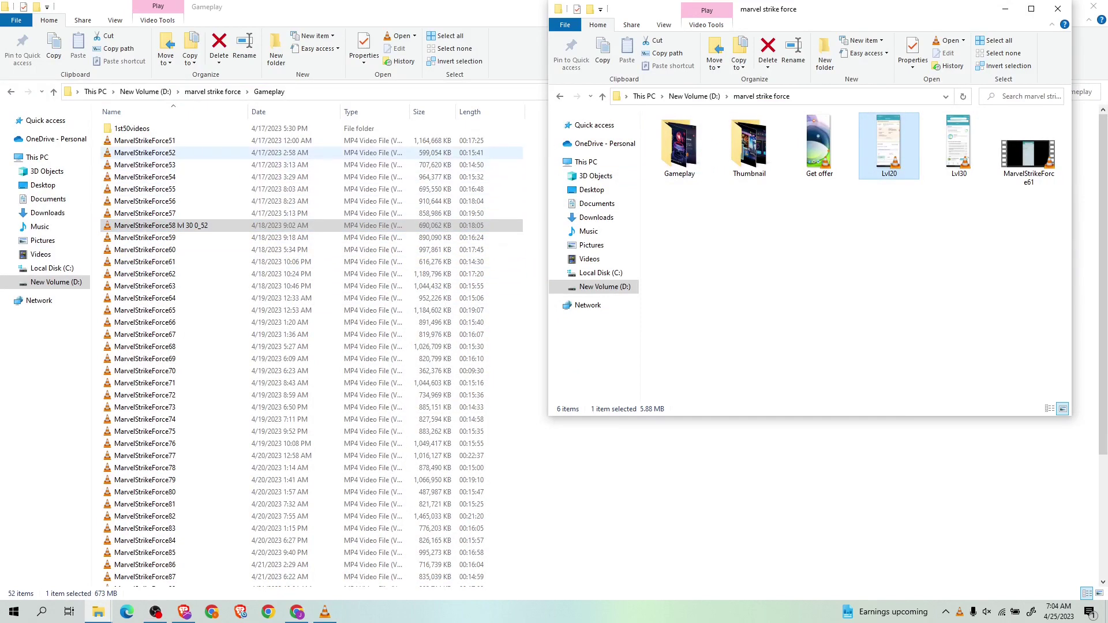
# Play MarvelStrikeForce25 LVl 20 5min from the 1st50videos folder briefly, then close VLC
pyautogui.doubleClick(132, 128)
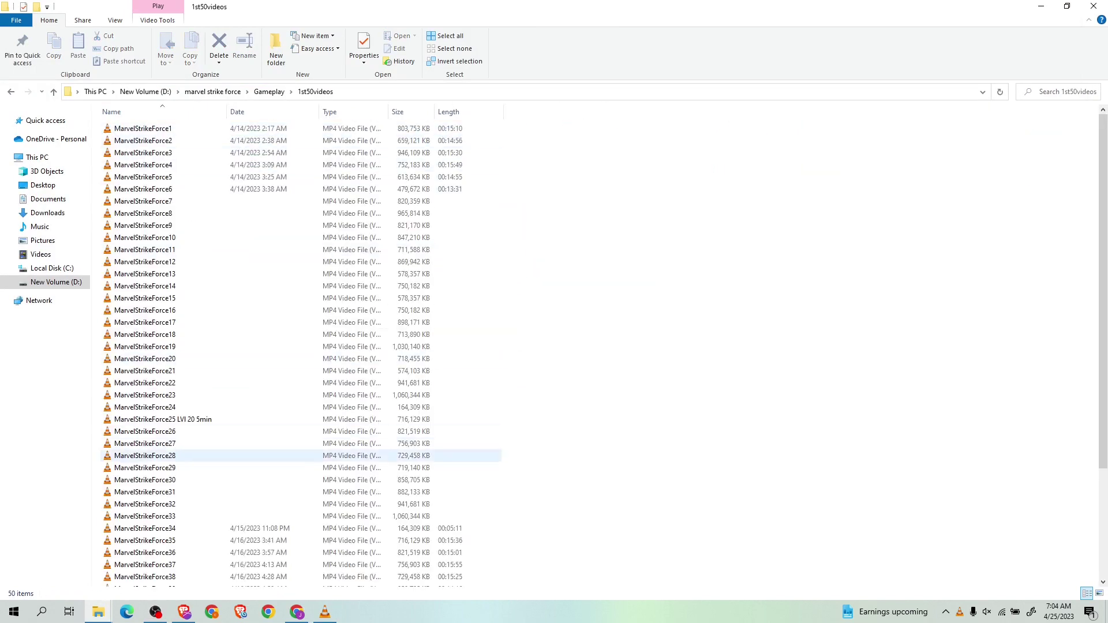
pyautogui.doubleClick(156, 420)
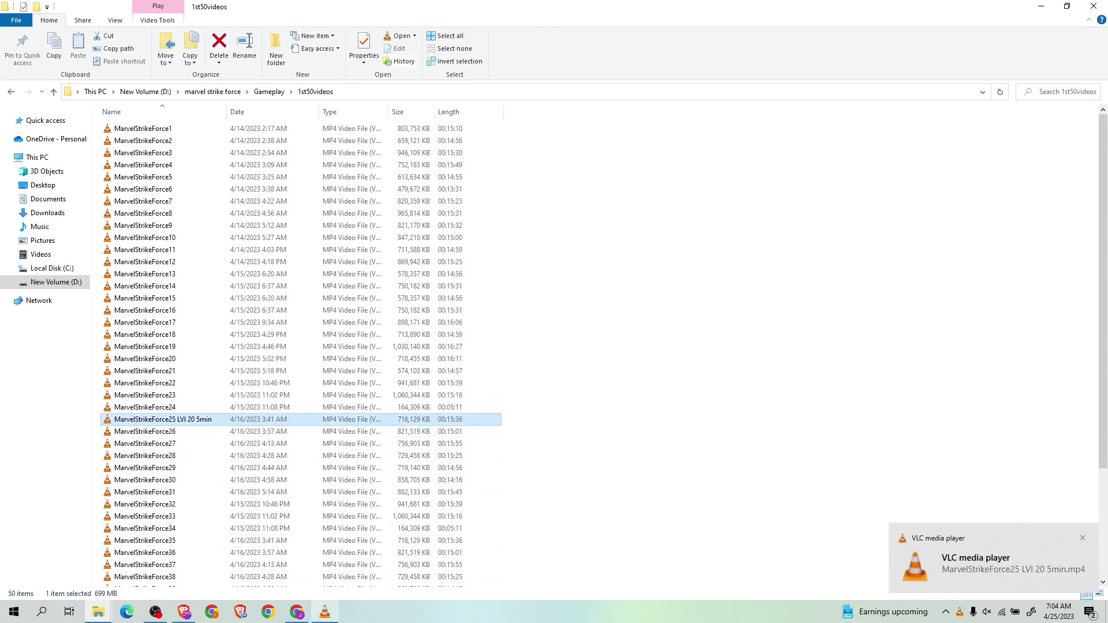
pyautogui.hotkey('alt', 'F4')
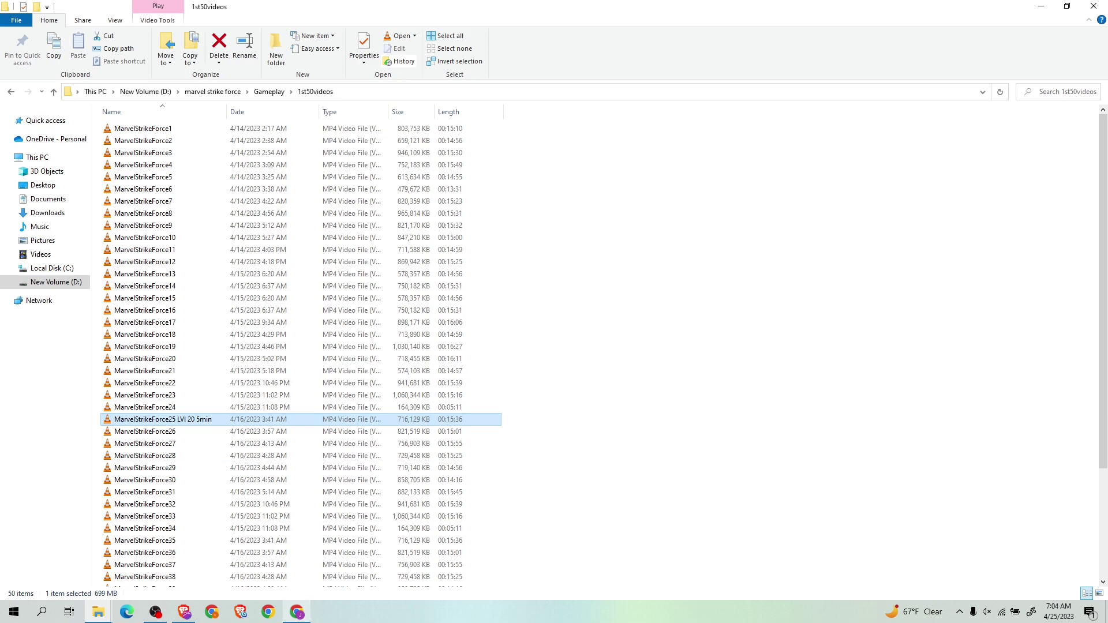
# Change the Eastern time from 3:45 to 3:41 am, giving 12:41 am Pacific
pyautogui.click(297, 612)
pyautogui.hotkey('ctrl', 'Tab')
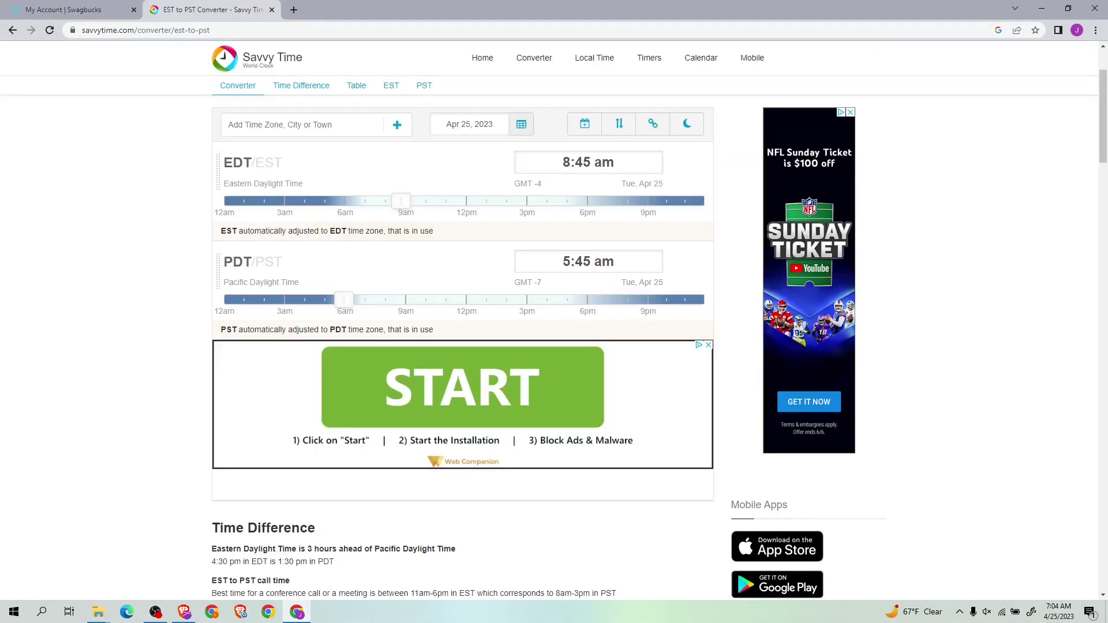
pyautogui.press('Left')
pyautogui.press('Left')
pyautogui.press('Left')
pyautogui.press('Left')
pyautogui.press('Left')
pyautogui.press('Left')
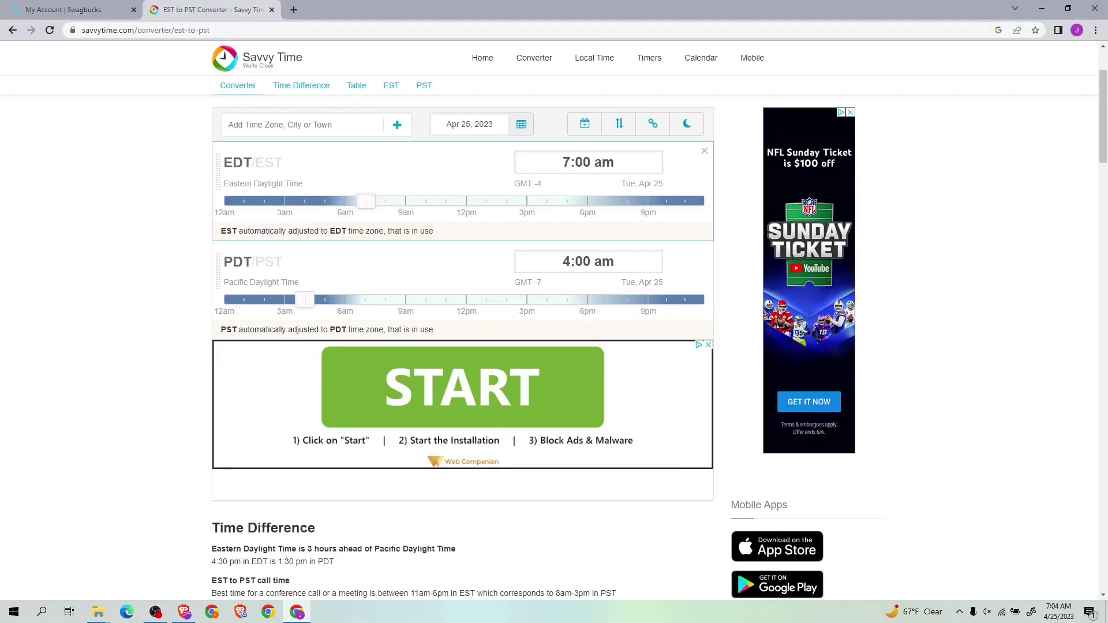
pyautogui.press('Left')
pyautogui.press('Left')
pyautogui.press('Left')
pyautogui.press('Left')
pyautogui.press('Left')
pyautogui.press('Left')
pyautogui.press('Left')
pyautogui.press('Left')
pyautogui.press('Left')
pyautogui.press('Left')
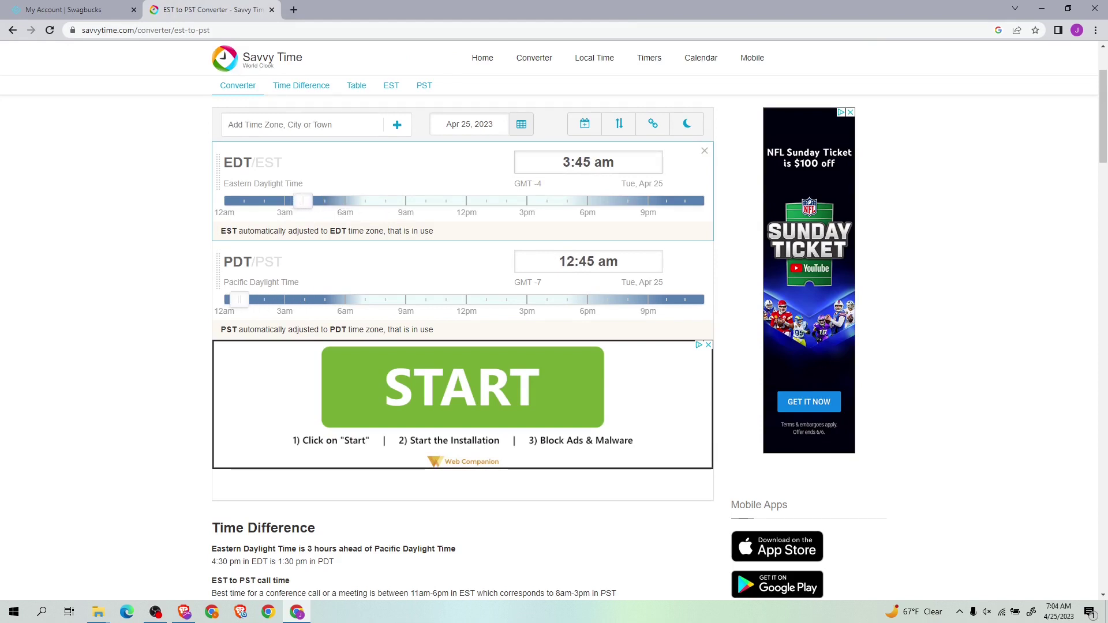
pyautogui.hotkey('shift', 'Tab')
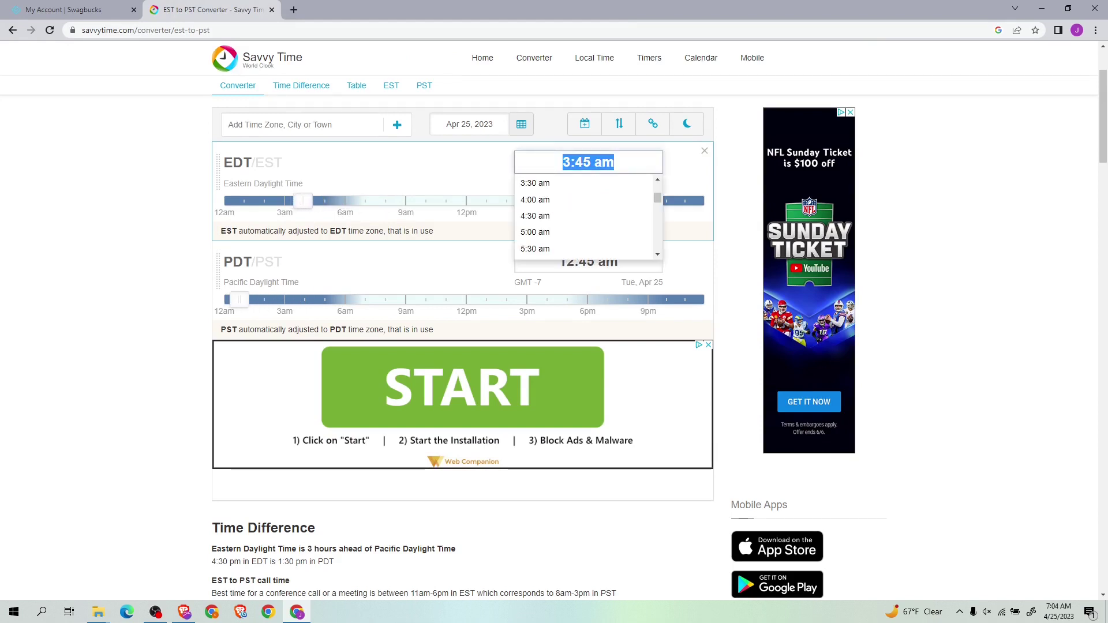
pyautogui.click(574, 163)
pyautogui.tripleClick(589, 162)
pyautogui.click(590, 162)
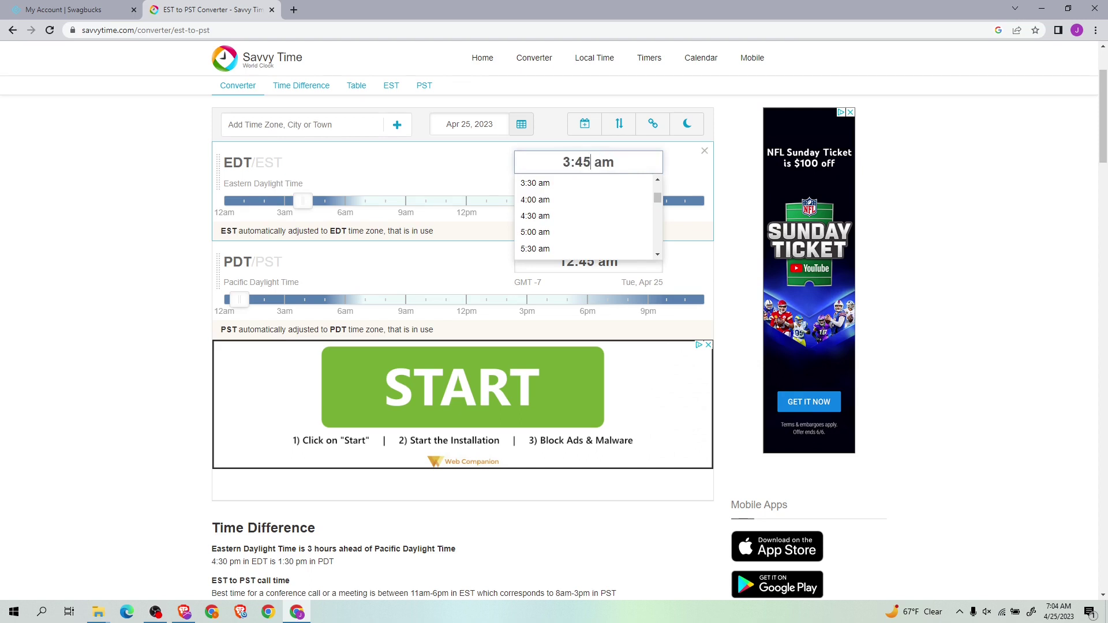
pyautogui.press('BackSpace')
pyautogui.write('1')
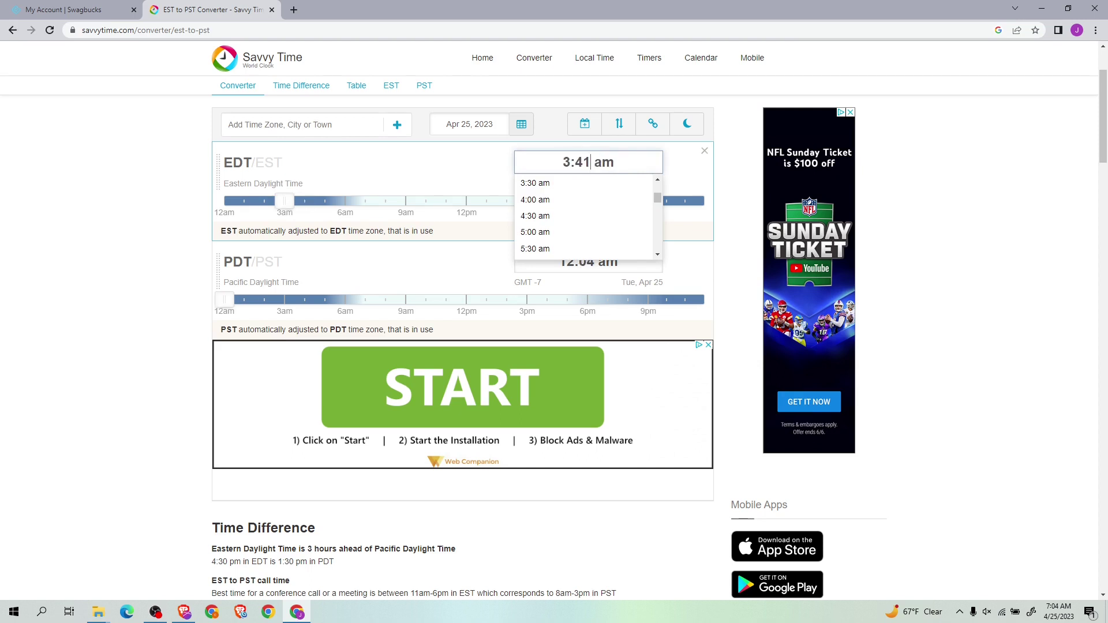
pyautogui.press('Return')
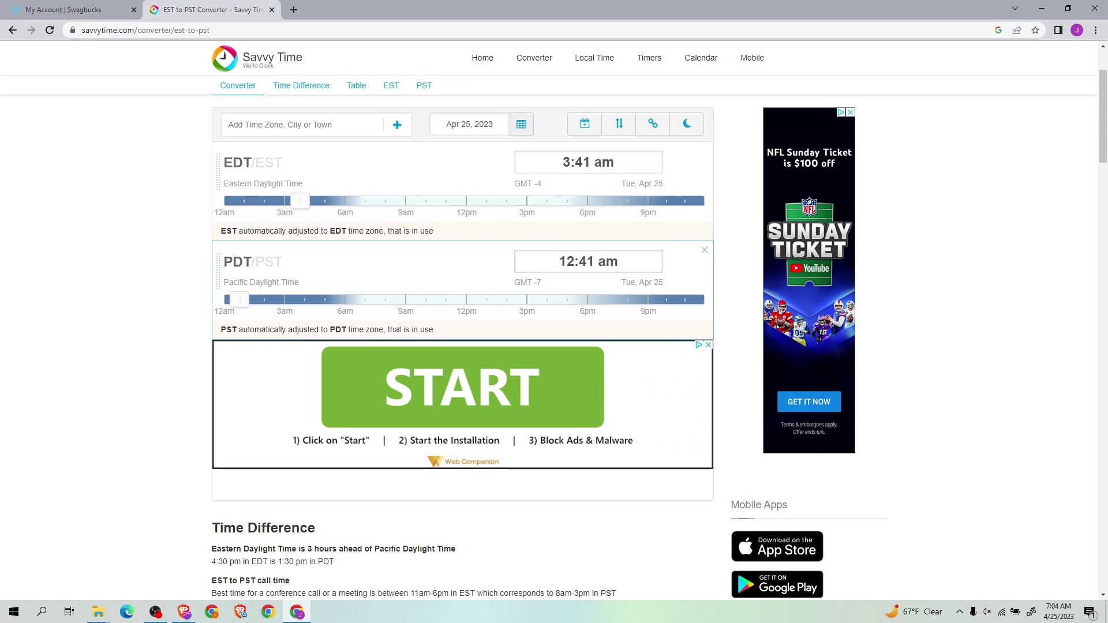
# Return to the Swagbucks account page and open the account options menu
pyautogui.click(65, 10)
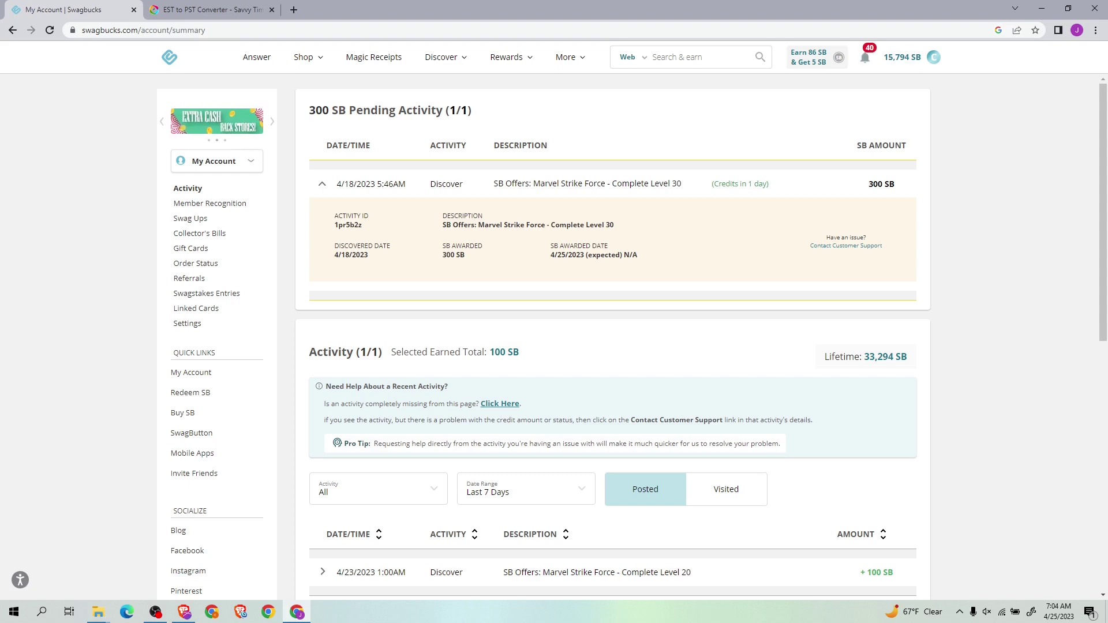
pyautogui.click(907, 57)
pyautogui.scroll(-1, 632, 338)
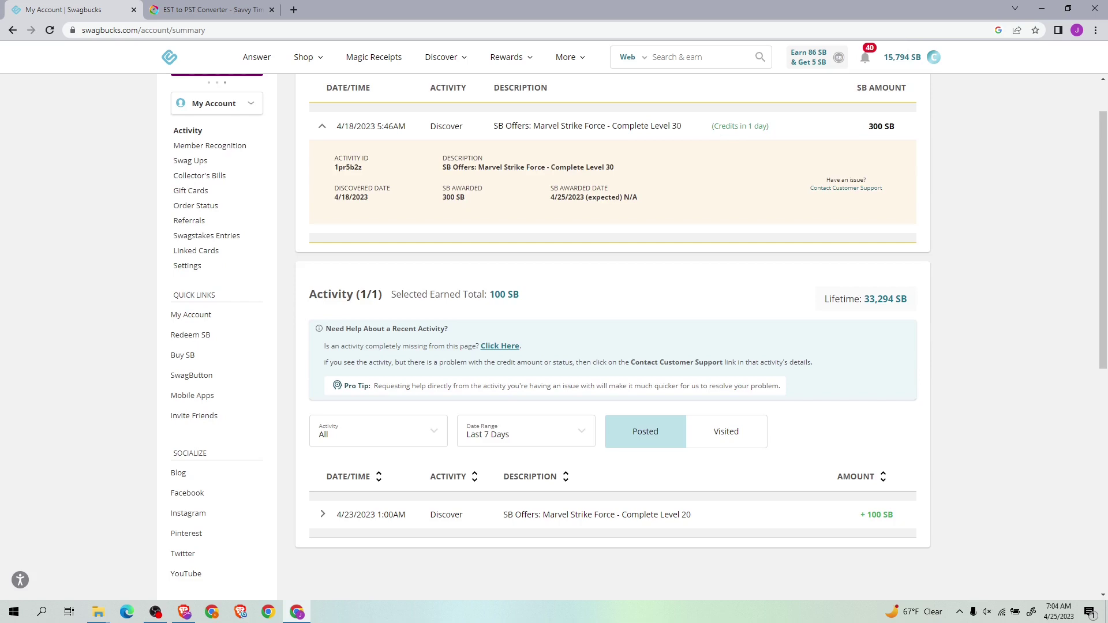
pyautogui.scroll(1, 632, 337)
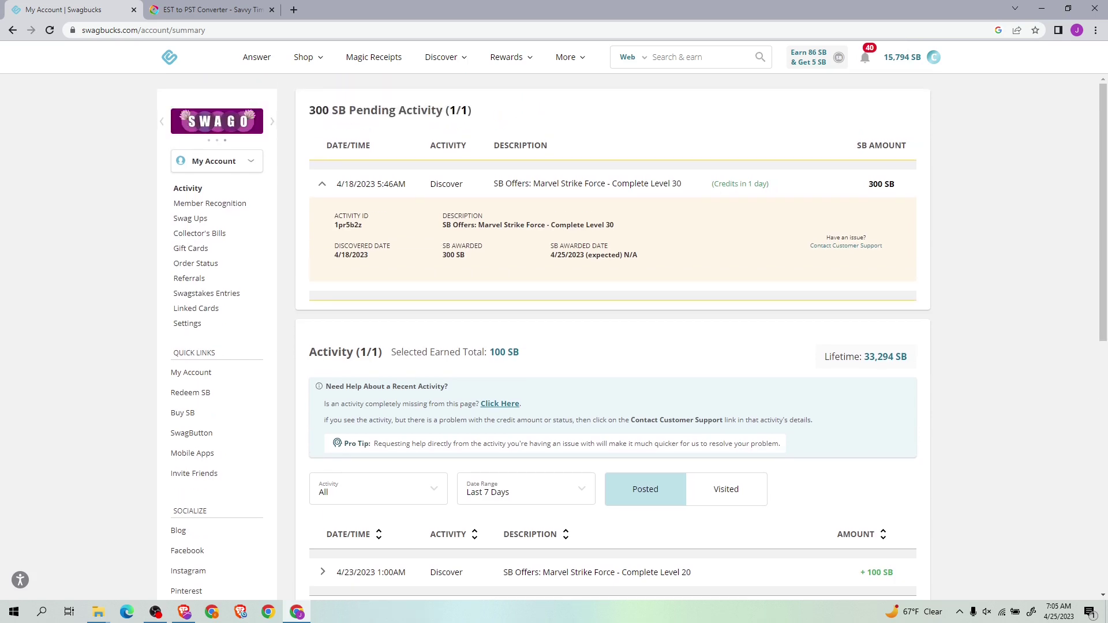